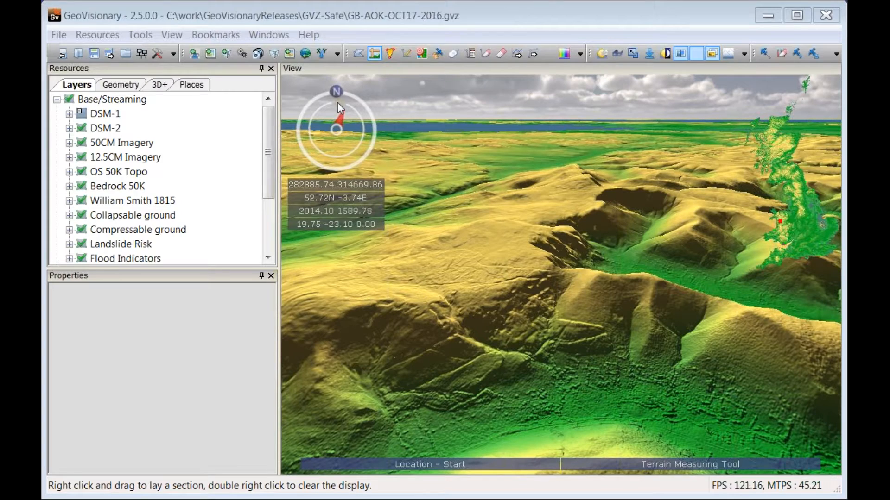
Step: Fly around and above the height-coloured hill terrain to examine its valleys, ridges and coastline from different heights and headings
{"action": "left_click_drag", "start_coordinate": [338, 102], "coordinate": [339, 130]}
{"action": "key", "text": "Down"}
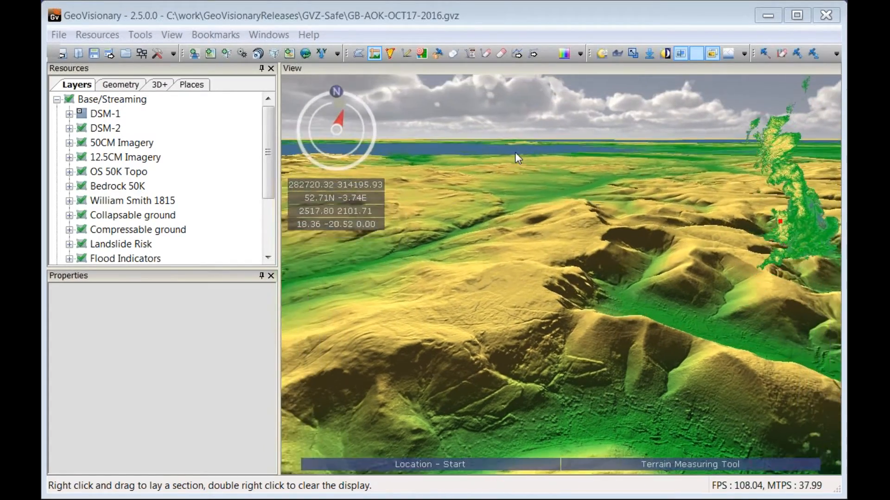
{"action": "scroll", "coordinate": [516, 153], "scroll_direction": "down", "scroll_amount": 5}
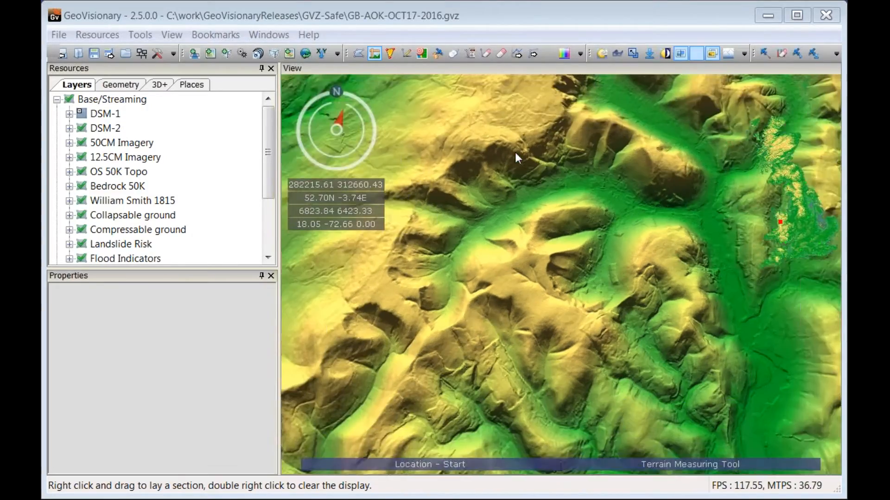
{"action": "key", "text": "Up"}
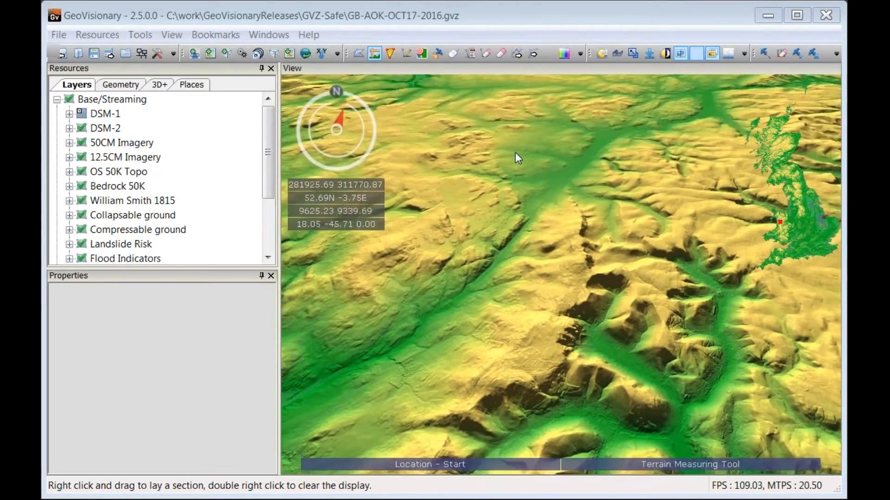
{"action": "key", "text": "Up"}
{"action": "key", "text": "Left"}
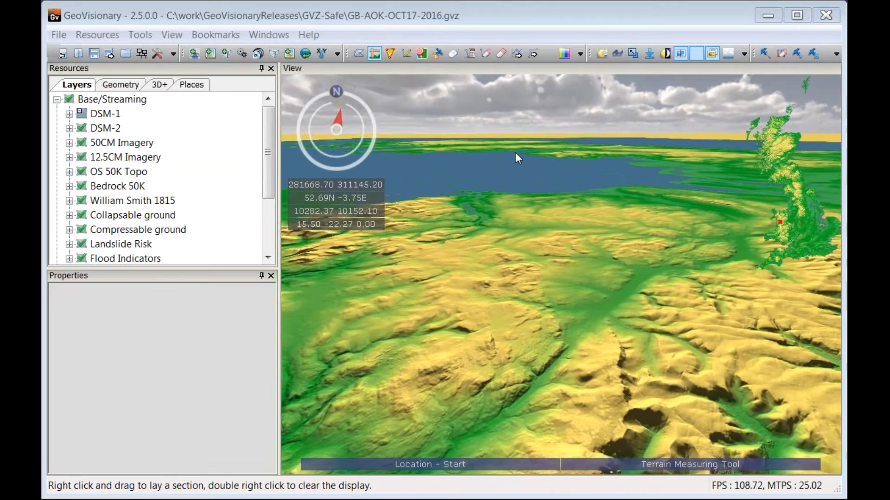
{"action": "key", "text": "Left"}
{"action": "key", "text": "Up"}
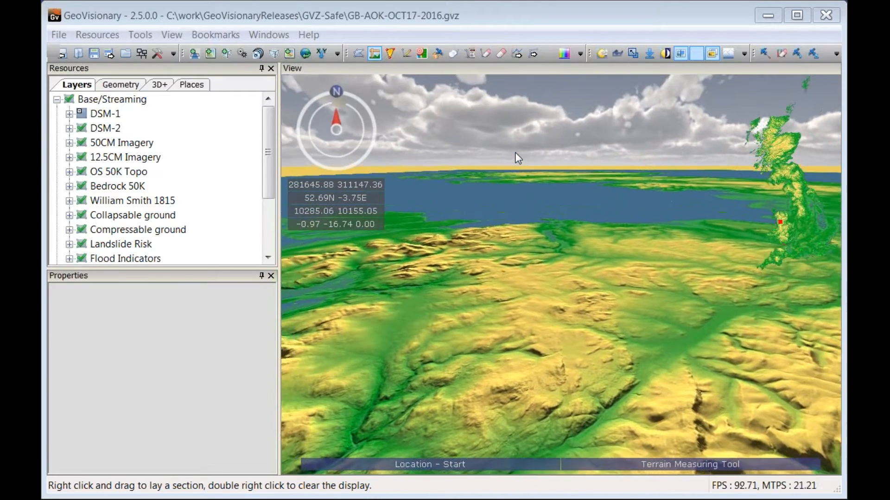
{"action": "key", "text": "Up"}
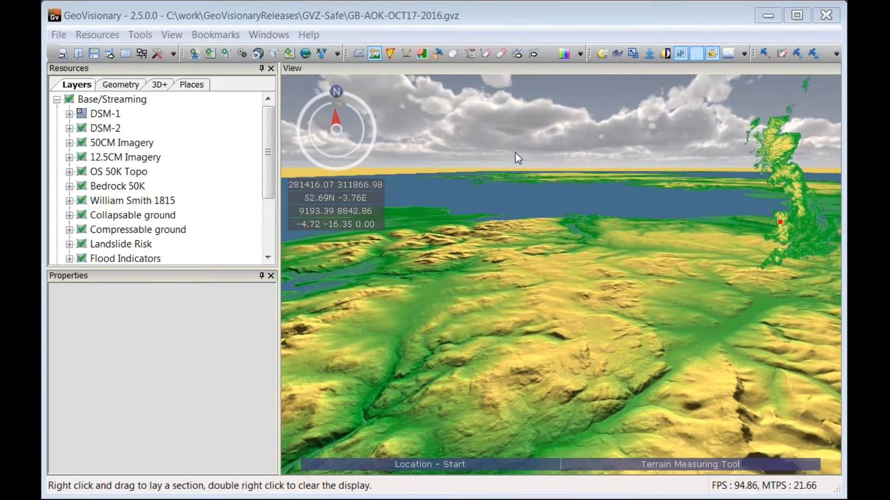
{"action": "key", "text": "Right"}
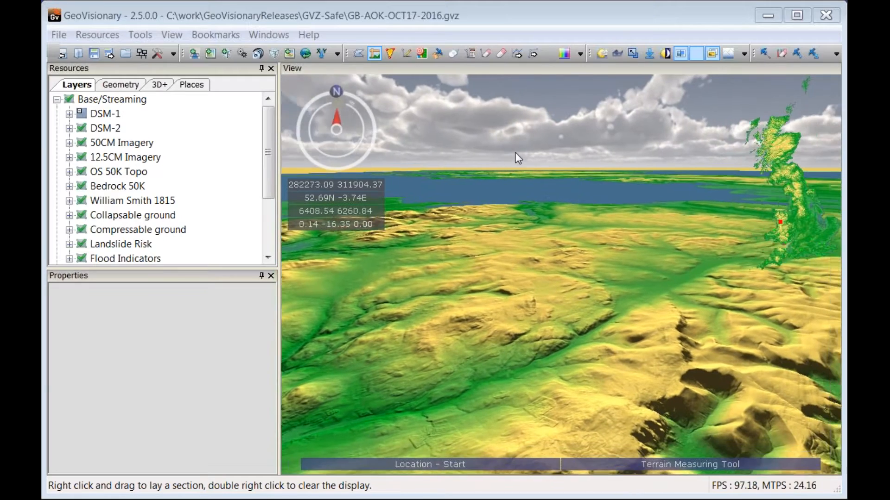
{"action": "key", "text": "Right"}
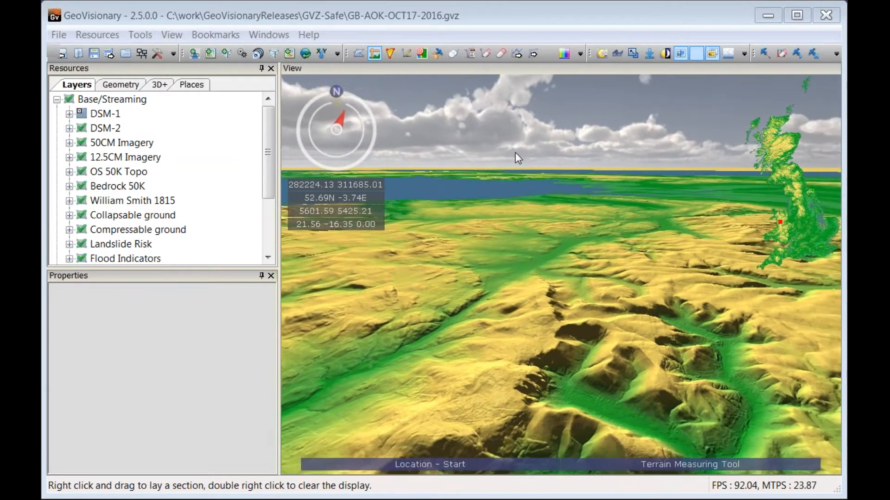
{"action": "key", "text": "Up"}
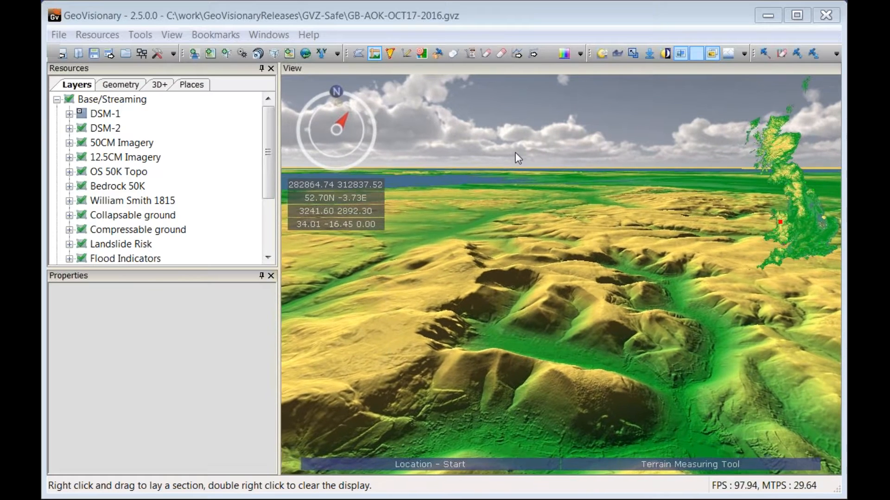
{"action": "key", "text": "Up"}
{"action": "key", "text": "Down"}
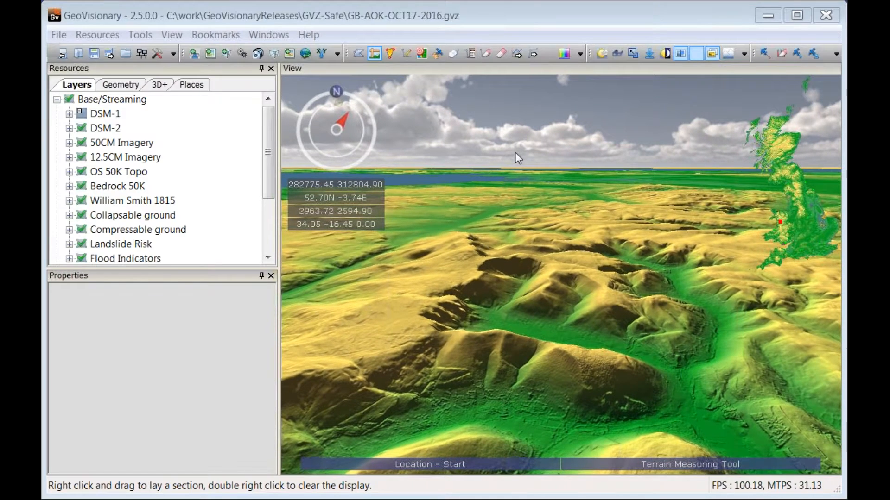
{"action": "key", "text": "Left"}
{"action": "key", "text": "Left"}
{"action": "key", "text": "Up"}
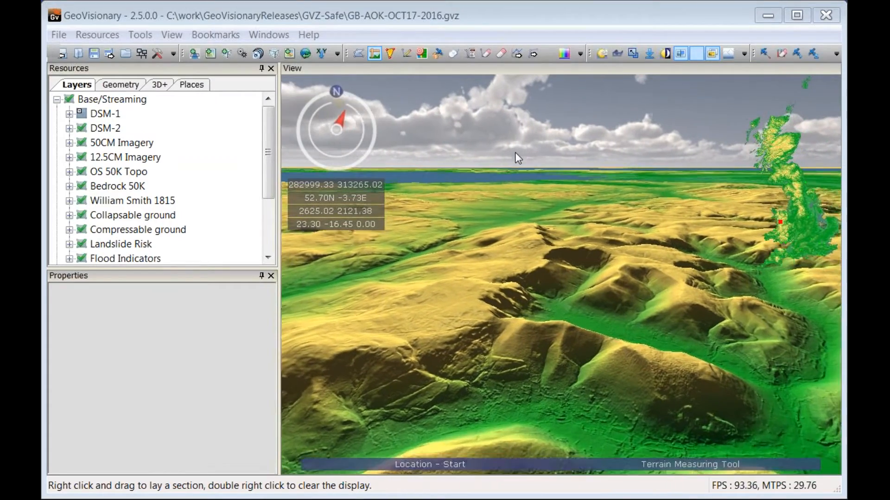
{"action": "key", "text": "Down"}
{"action": "key", "text": "Left"}
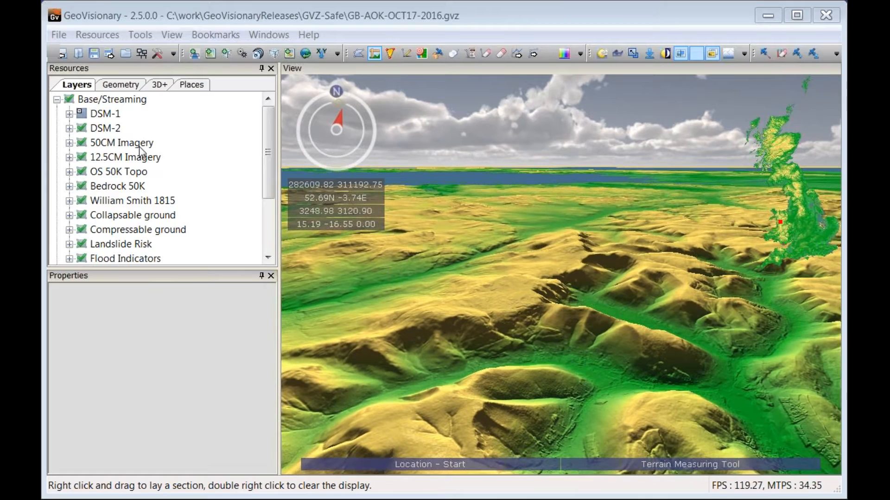
Step: Drape the aerial photography over the terrain by setting the transparency of the 50CM Imagery and 12.5CM Imagery layers to 1
{"action": "left_click", "coordinate": [137, 144]}
{"action": "left_click_drag", "start_coordinate": [136, 434], "coordinate": [269, 433]}
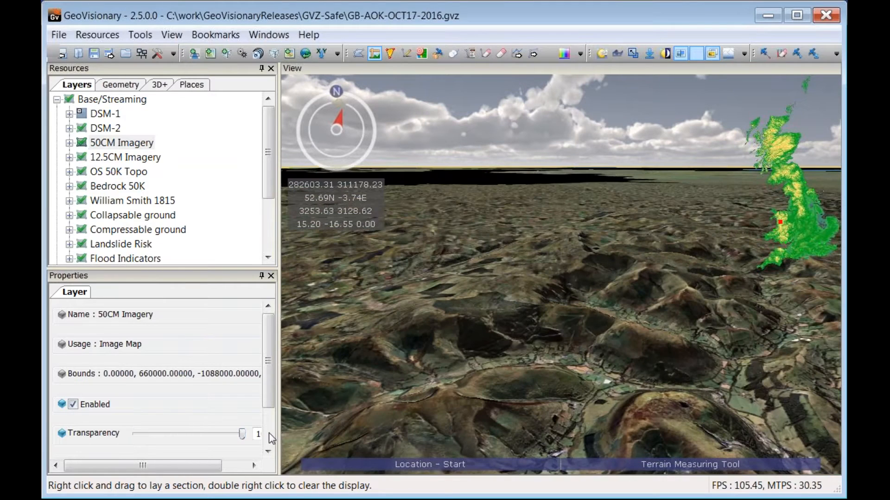
{"action": "left_click", "coordinate": [112, 158]}
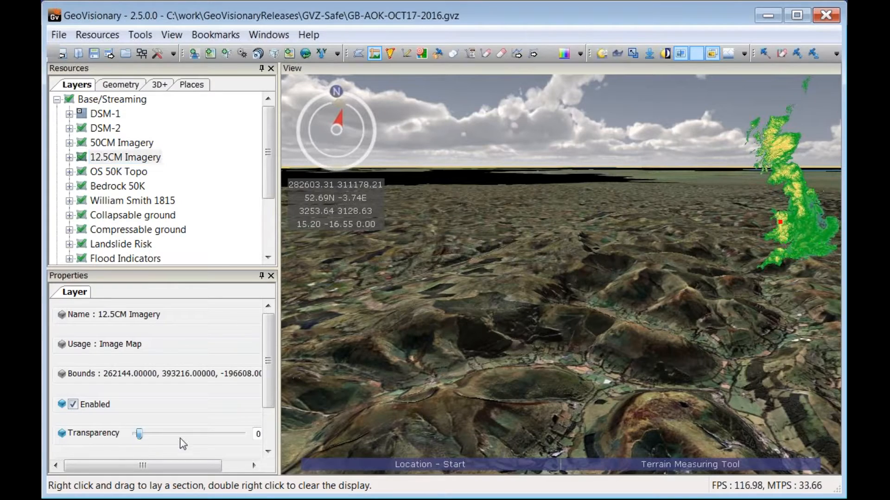
{"action": "scroll", "coordinate": [514, 334], "scroll_direction": "down", "scroll_amount": 5}
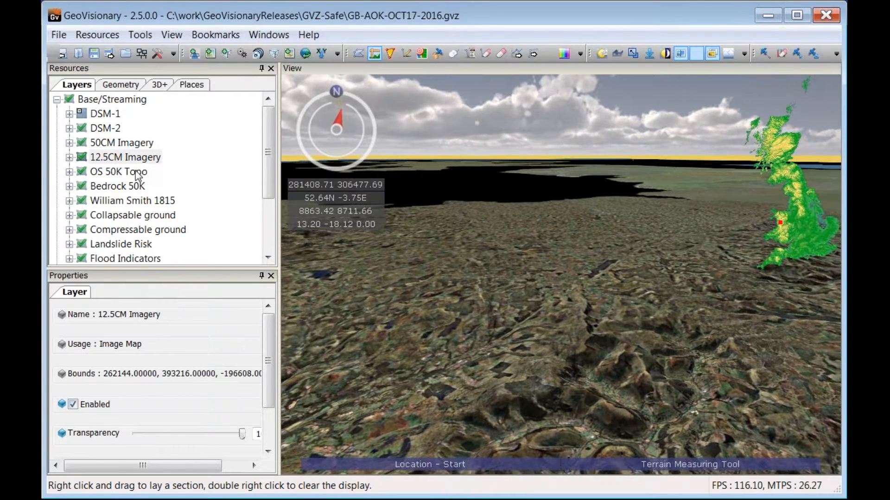
Step: Fade the OS 50K Topo layer in over the imagery to view the map, and return its transparency to 0
{"action": "left_click", "coordinate": [120, 172]}
{"action": "left_click", "coordinate": [149, 433]}
{"action": "left_click_drag", "start_coordinate": [137, 438], "coordinate": [239, 441]}
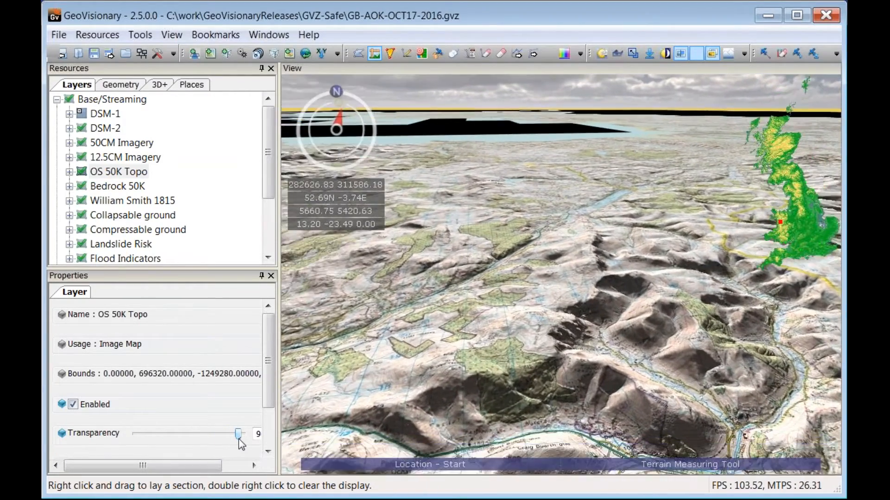
{"action": "left_click_drag", "start_coordinate": [239, 439], "coordinate": [127, 436]}
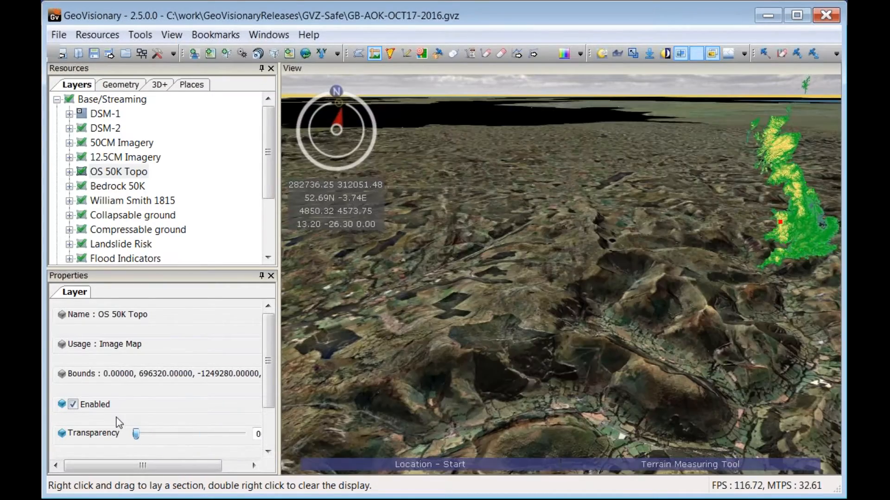
Step: Set the Bedrock 50K layer's transparency to 1 to view the geology, and return it to 0
{"action": "left_click", "coordinate": [117, 187]}
{"action": "left_click_drag", "start_coordinate": [149, 439], "coordinate": [256, 449]}
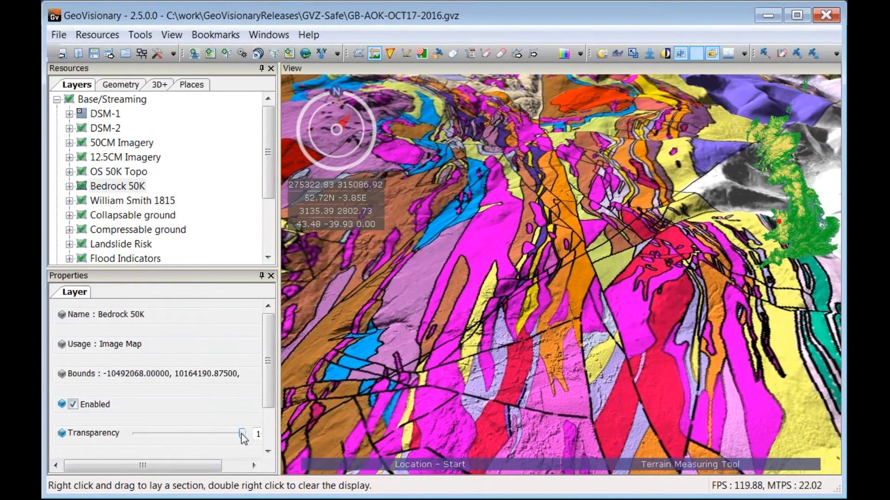
{"action": "left_click_drag", "start_coordinate": [242, 435], "coordinate": [136, 436]}
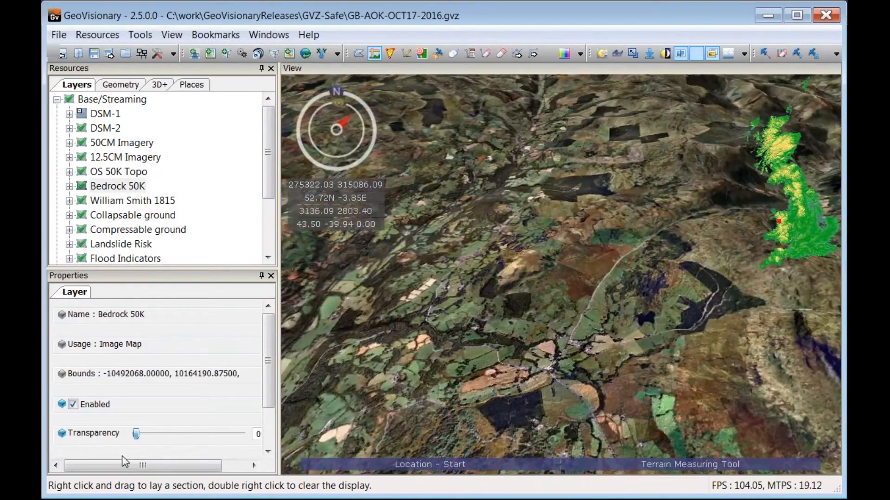
Step: Set the Landslide Risk layer's transparency to 1 to view the hazard zones, and return it to 0
{"action": "left_click", "coordinate": [138, 244]}
{"action": "left_click_drag", "start_coordinate": [136, 437], "coordinate": [250, 440]}
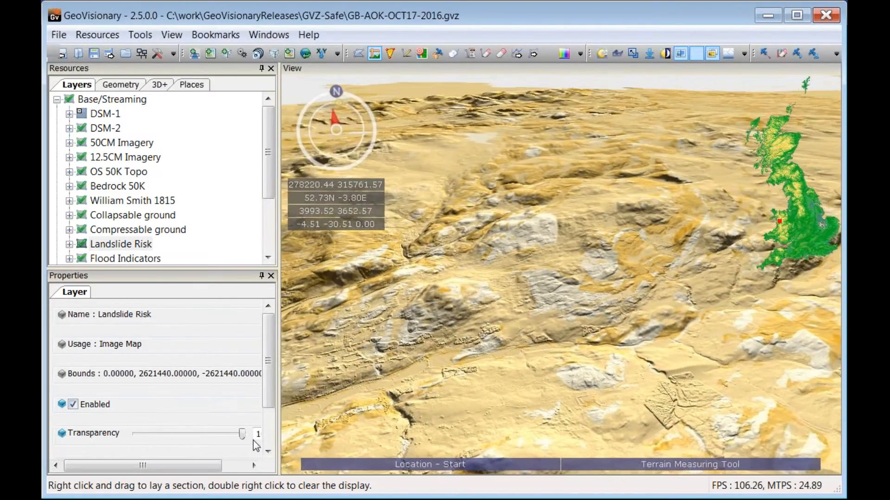
{"action": "left_click_drag", "start_coordinate": [242, 434], "coordinate": [121, 437]}
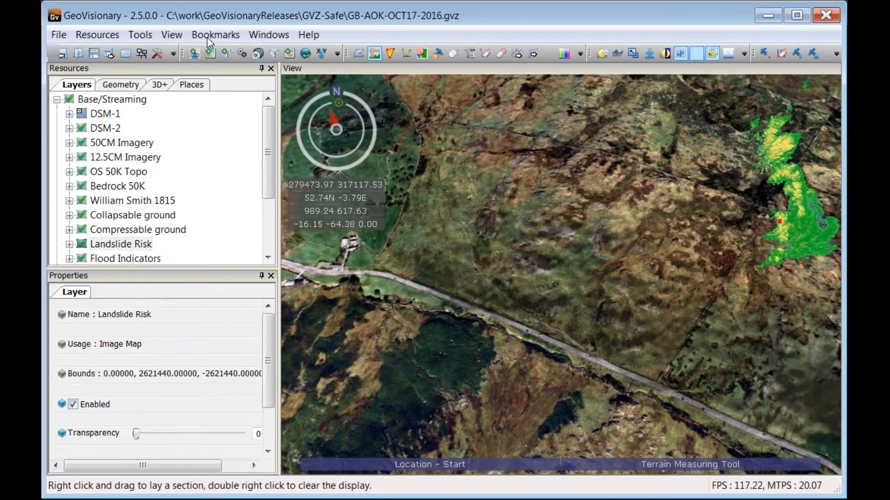
Step: Visit the "12.5cm - 50cm imagery split" bookmark to inspect the imagery detail, and go on to the Loch Ness bookmark
{"action": "left_click", "coordinate": [216, 34]}
{"action": "left_click", "coordinate": [237, 92]}
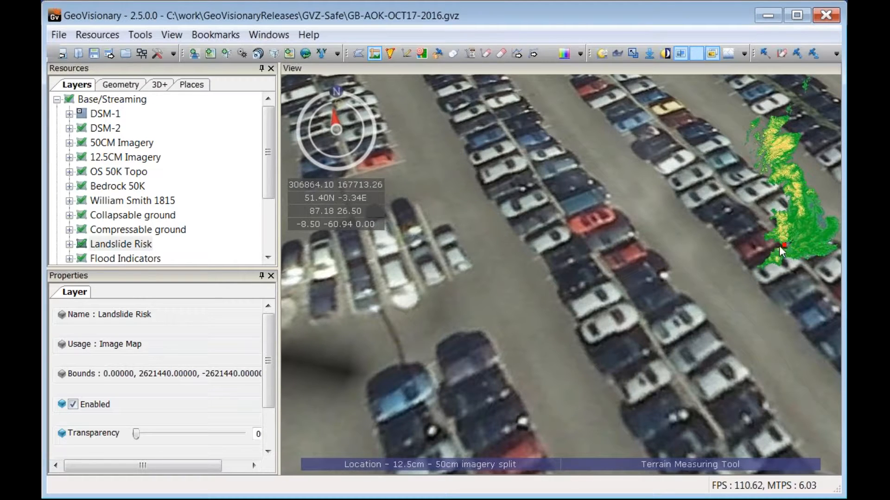
{"action": "left_click", "coordinate": [230, 39]}
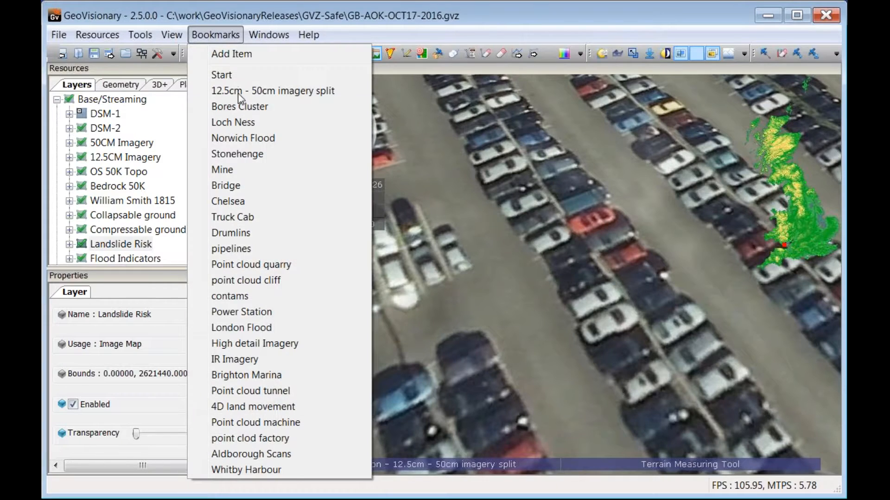
{"action": "left_click", "coordinate": [240, 123]}
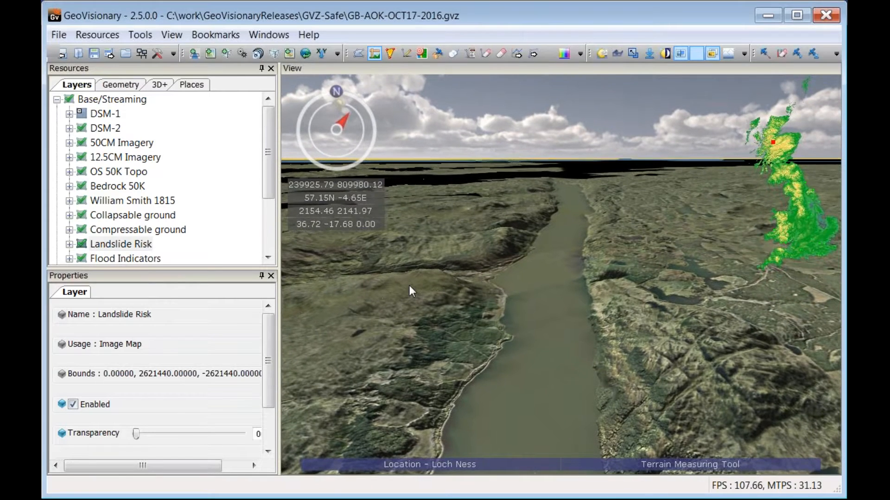
Step: Measure terrain height profiles across Loch Ness, from the water up its bank, and along the hills beside the loch
{"action": "mouse_move", "coordinate": [410, 286]}
{"action": "left_mouse_down"}
{"action": "mouse_move", "coordinate": [582, 324]}
{"action": "mouse_move", "coordinate": [698, 316]}
{"action": "mouse_move", "coordinate": [747, 323]}
{"action": "mouse_move", "coordinate": [780, 307]}
{"action": "mouse_move", "coordinate": [799, 309]}
{"action": "left_mouse_up"}
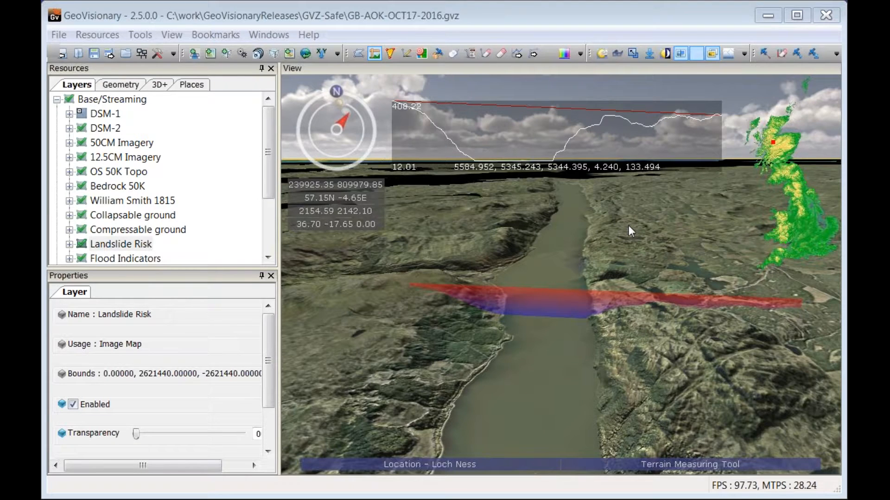
{"action": "right_click_drag", "start_coordinate": [628, 225], "coordinate": [496, 130]}
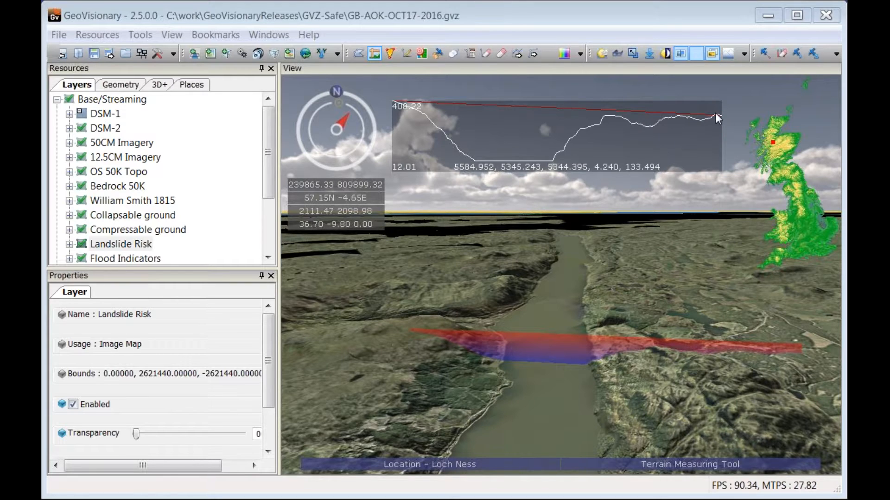
{"action": "left_click", "coordinate": [568, 391]}
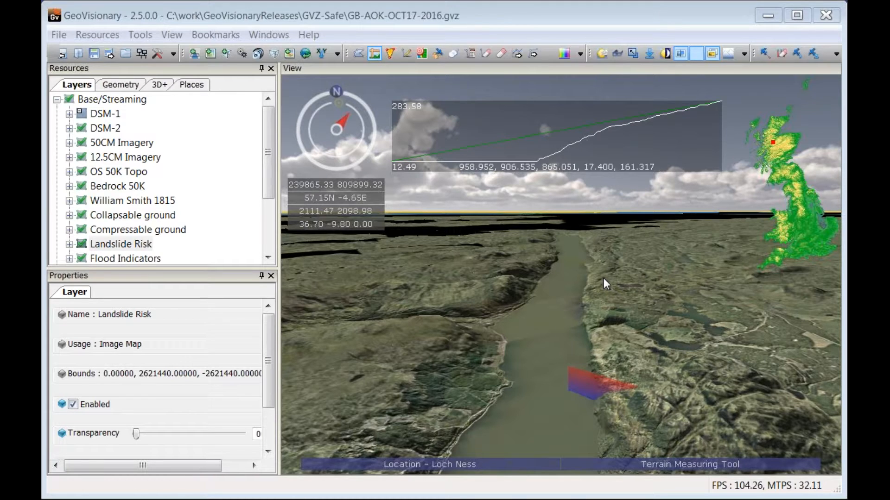
{"action": "left_click", "coordinate": [635, 427]}
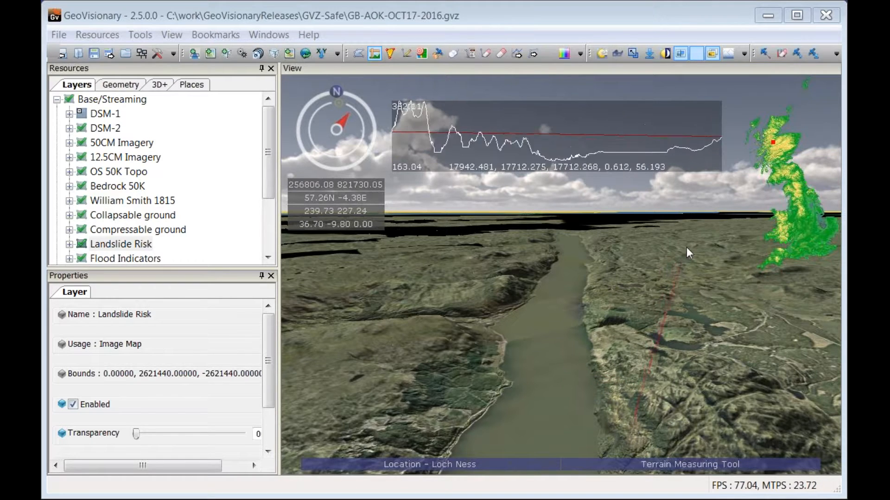
{"action": "left_click", "coordinate": [722, 237]}
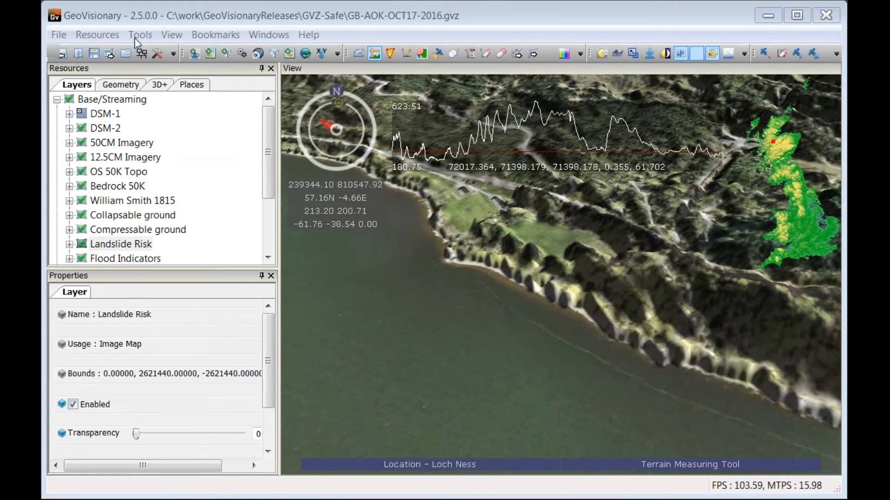
Step: Switch to the Drawing Tool and set the default line thickness to about 4.97
{"action": "left_click", "coordinate": [135, 37]}
{"action": "left_click", "coordinate": [149, 104]}
{"action": "left_click", "coordinate": [140, 34]}
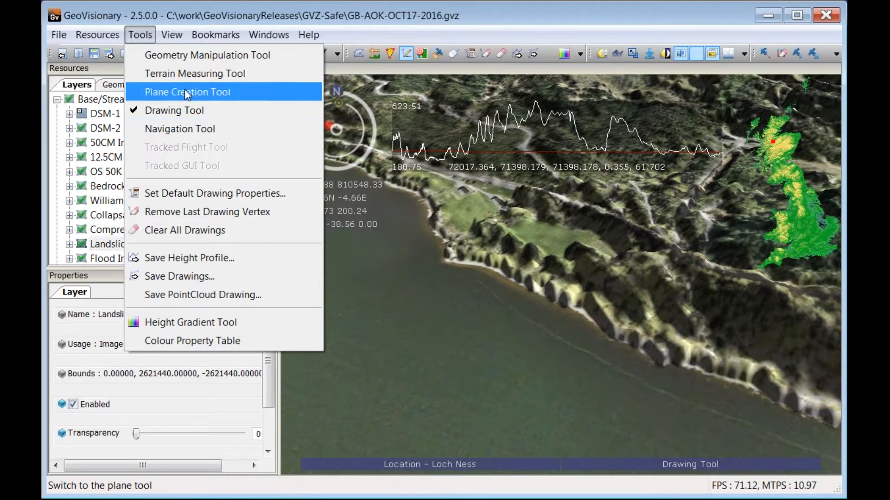
{"action": "left_click", "coordinate": [188, 193]}
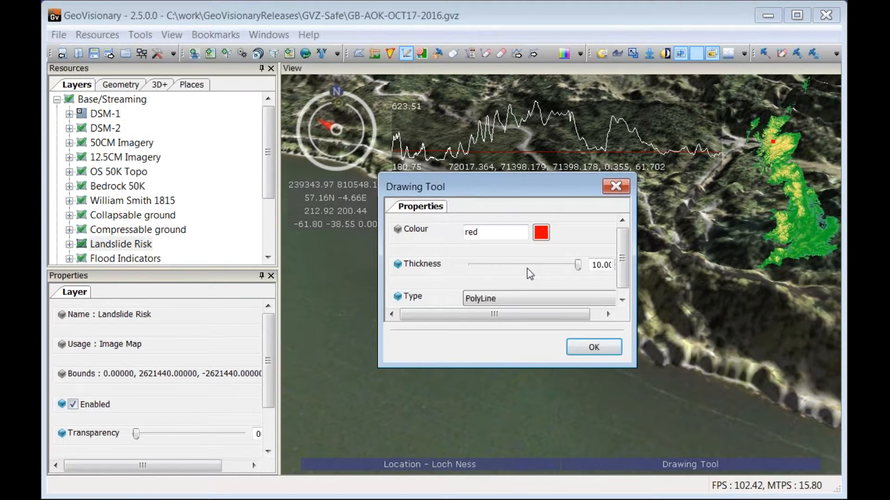
{"action": "left_click_drag", "start_coordinate": [577, 265], "coordinate": [524, 266]}
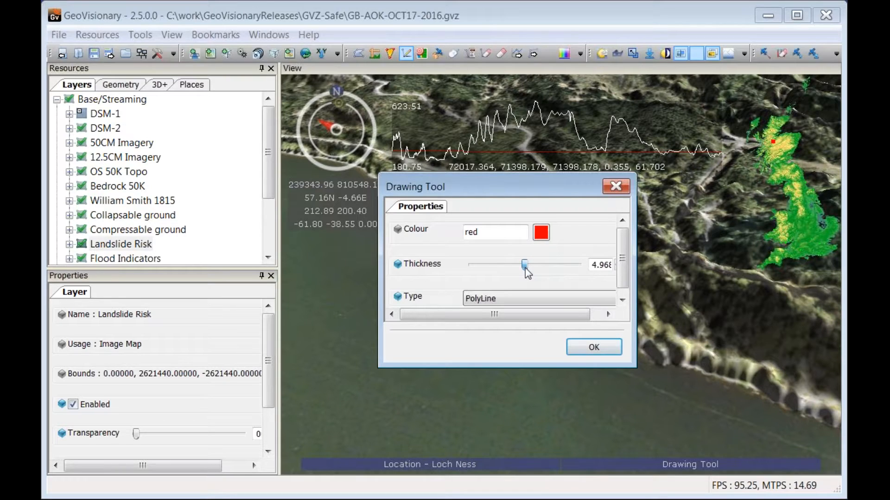
{"action": "left_click", "coordinate": [585, 354]}
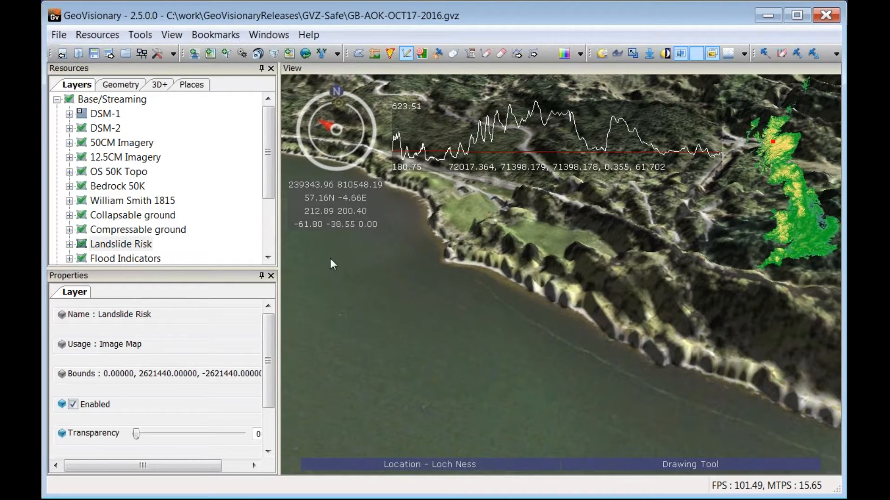
Step: Draw a red polyline in the water of Loch Ness, following the shoreline around the headland and along the bank
{"action": "left_click", "coordinate": [403, 247]}
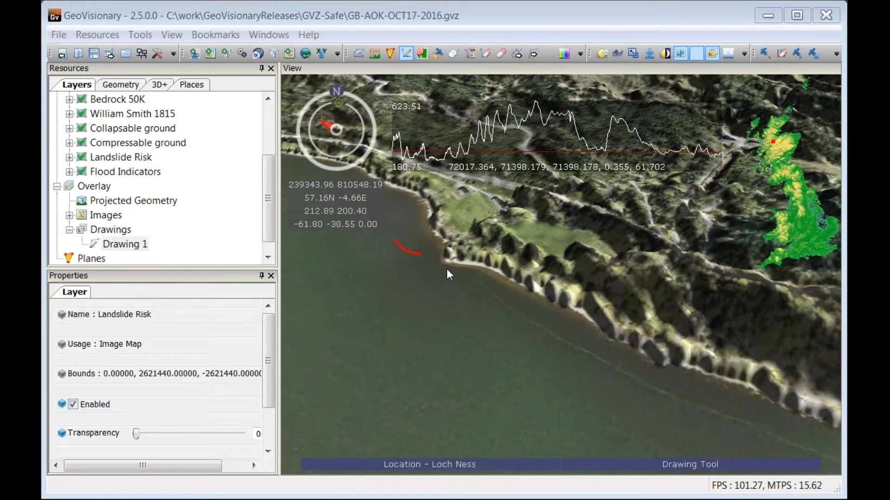
{"action": "mouse_move", "coordinate": [455, 274]}
{"action": "left_mouse_down"}
{"action": "mouse_move", "coordinate": [474, 312]}
{"action": "mouse_move", "coordinate": [562, 310]}
{"action": "mouse_move", "coordinate": [557, 372]}
{"action": "left_mouse_up"}
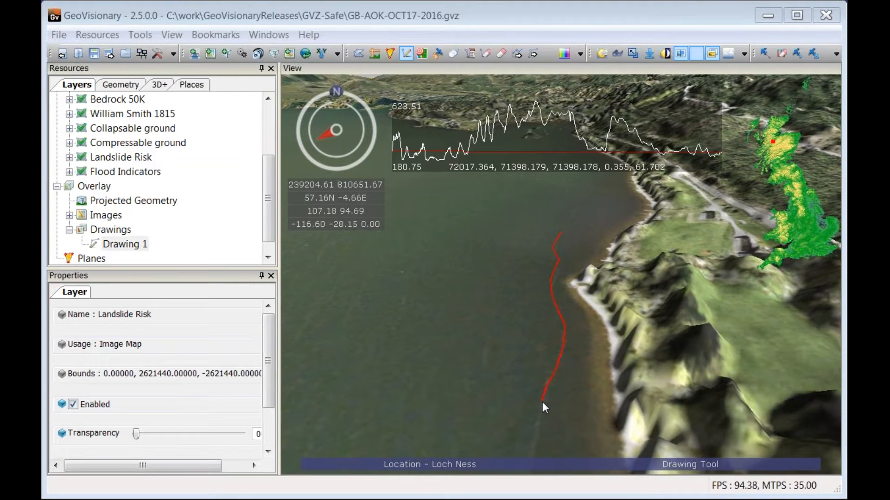
{"action": "left_click_drag", "start_coordinate": [536, 441], "coordinate": [529, 392]}
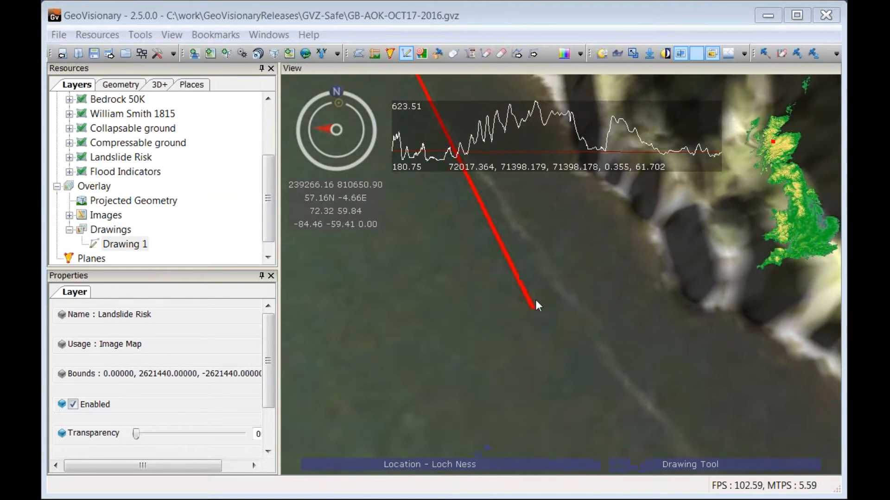
{"action": "mouse_move", "coordinate": [529, 223]}
{"action": "left_mouse_down"}
{"action": "mouse_move", "coordinate": [497, 190]}
{"action": "mouse_move", "coordinate": [560, 305]}
{"action": "mouse_move", "coordinate": [575, 293]}
{"action": "left_mouse_up"}
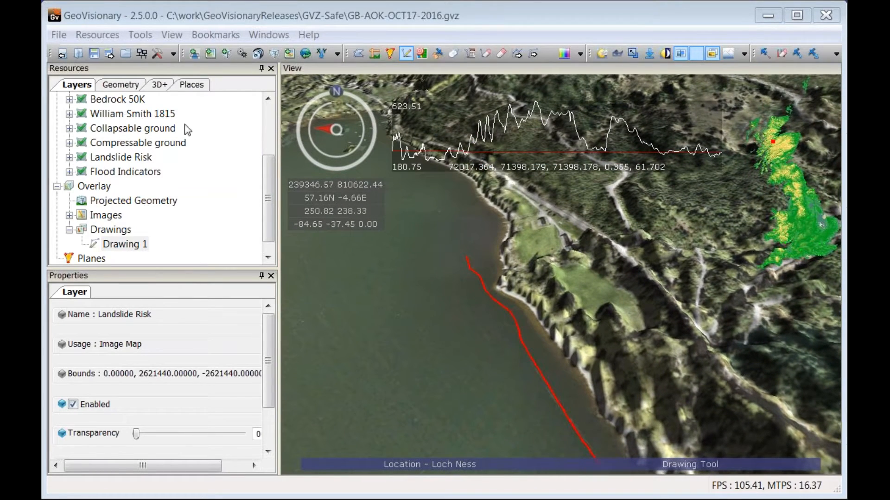
Step: Set the Bedrock 50K layer's transparency to 1 and change the default drawing properties to Polygon type in dark blue (0, 0, 128)
{"action": "left_click", "coordinate": [120, 101]}
{"action": "left_click_drag", "start_coordinate": [136, 436], "coordinate": [250, 435]}
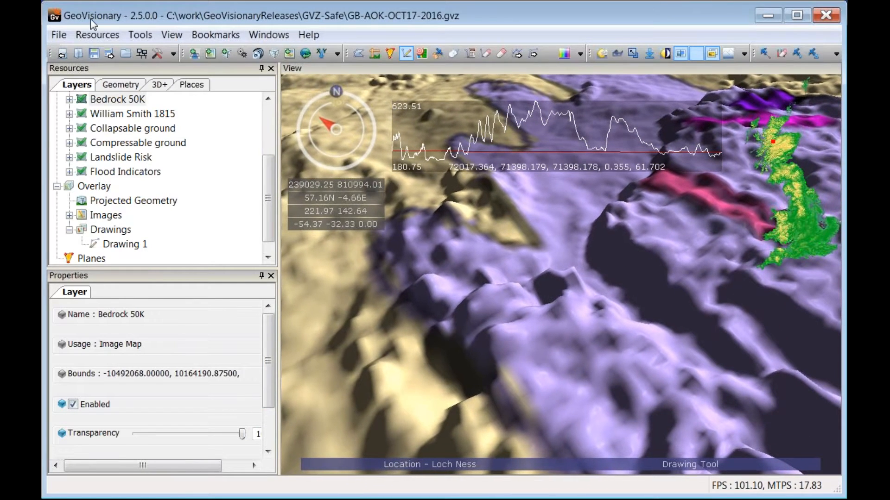
{"action": "left_click", "coordinate": [141, 35]}
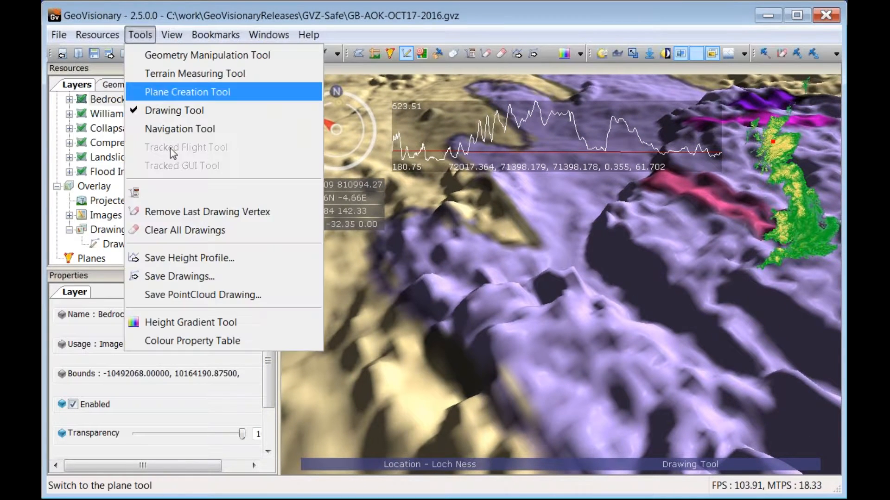
{"action": "left_click", "coordinate": [186, 188]}
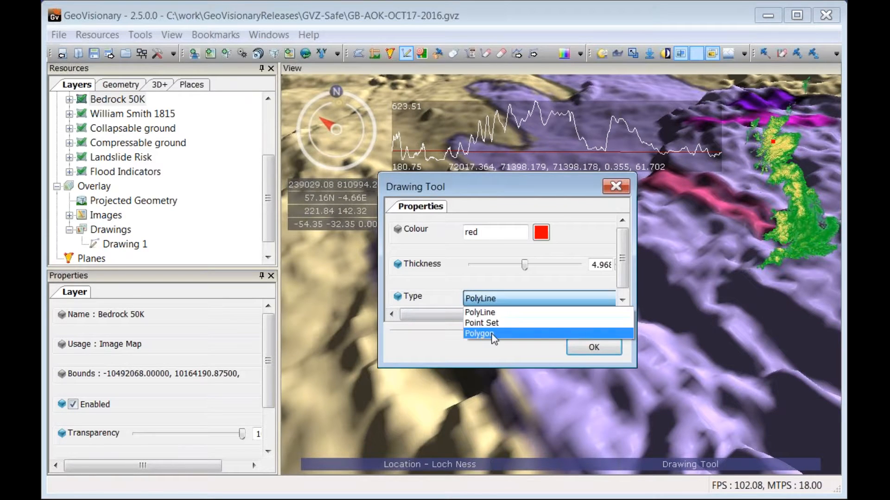
{"action": "left_click", "coordinate": [541, 234]}
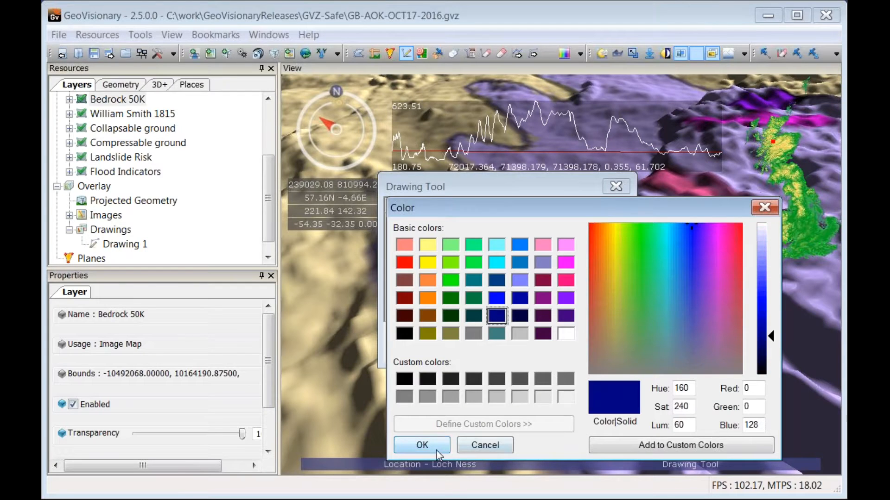
{"action": "left_click", "coordinate": [421, 445]}
{"action": "left_click", "coordinate": [589, 352]}
Step: Draw a closed polygon around the tongue of purple bedrock that projects into the beige unit
{"action": "left_click_drag", "start_coordinate": [552, 305], "coordinate": [616, 323]}
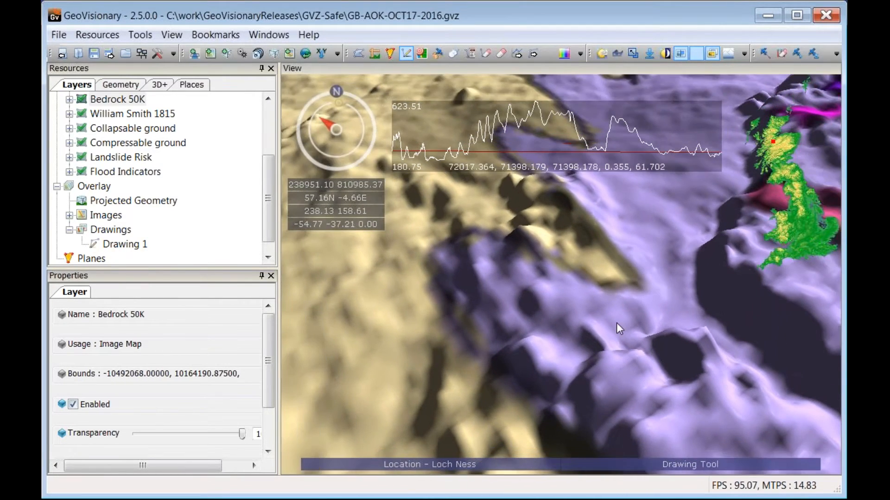
{"action": "left_click", "coordinate": [491, 331]}
{"action": "left_click", "coordinate": [445, 305]}
{"action": "left_click", "coordinate": [430, 263]}
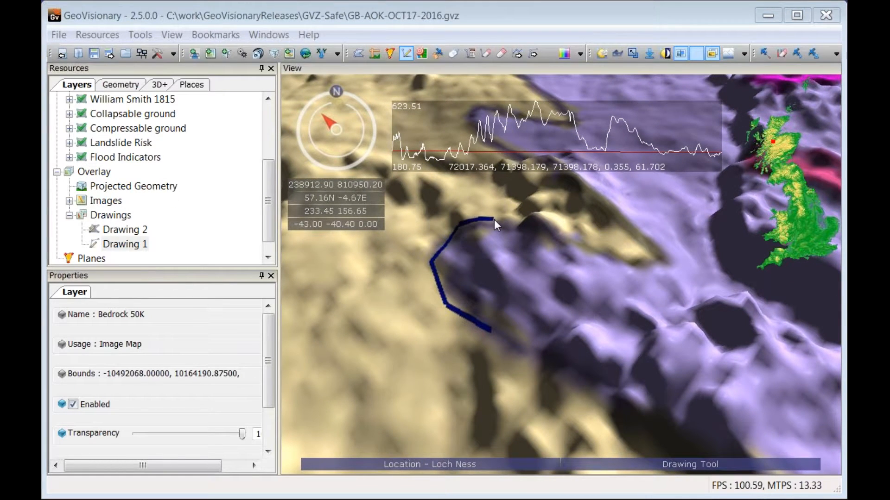
{"action": "left_click", "coordinate": [530, 222]}
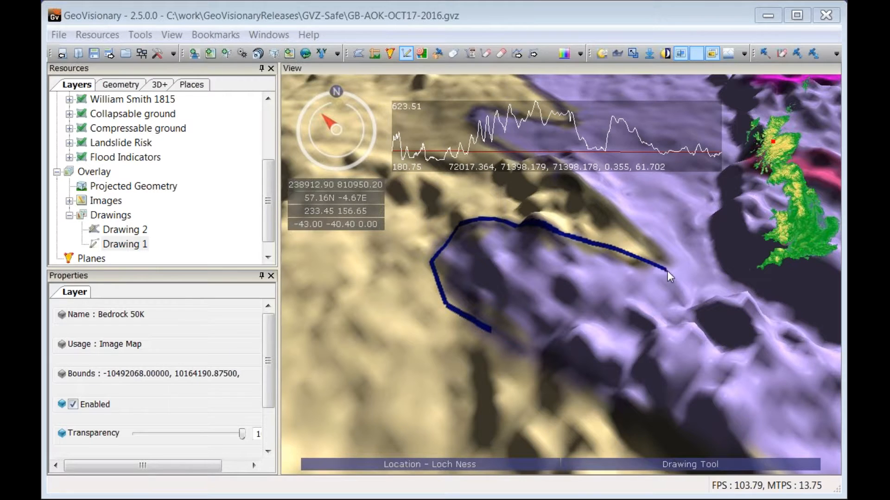
{"action": "left_click", "coordinate": [640, 271]}
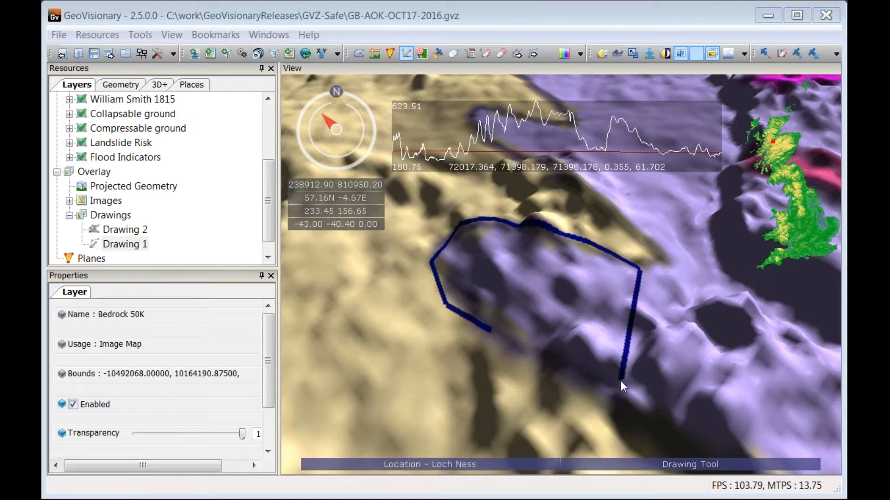
{"action": "double_click", "coordinate": [499, 346]}
{"action": "right_click_drag", "start_coordinate": [504, 341], "coordinate": [511, 309]}
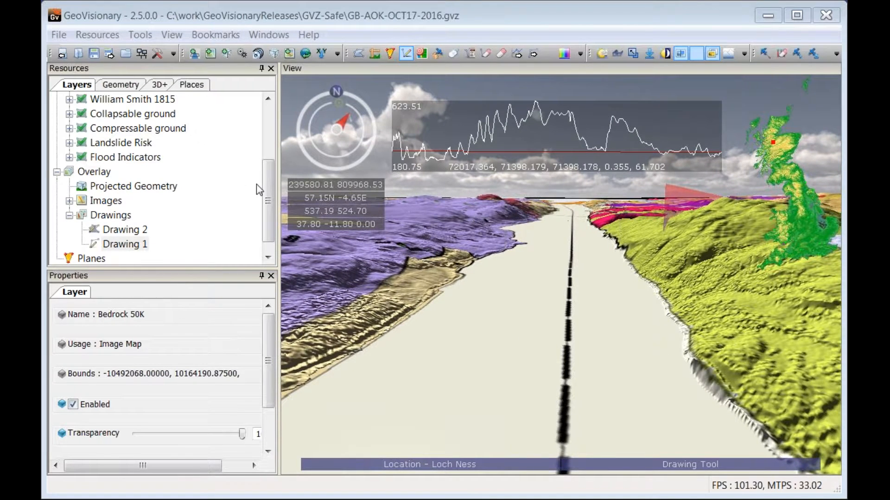
Step: Set the Bedrock 50K layer's transparency to 0 and ignore the unhandled exception to continue working
{"action": "left_click_drag", "start_coordinate": [265, 185], "coordinate": [257, 134]}
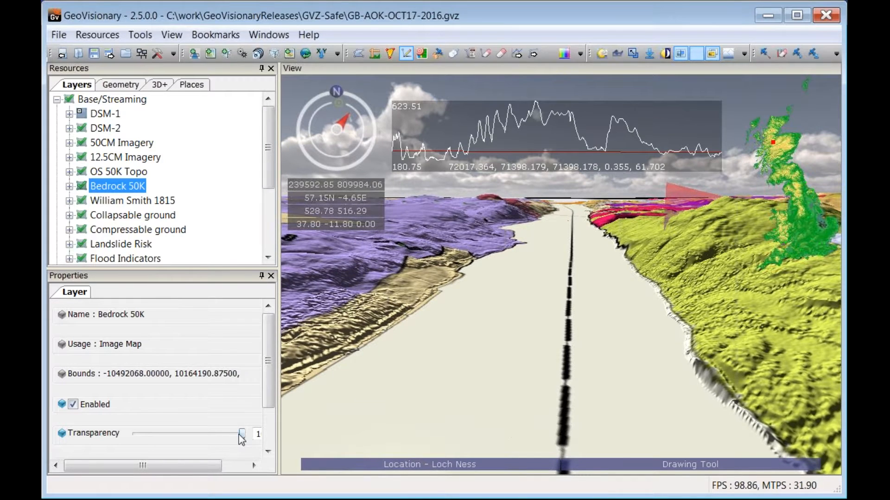
{"action": "left_click_drag", "start_coordinate": [240, 435], "coordinate": [121, 443]}
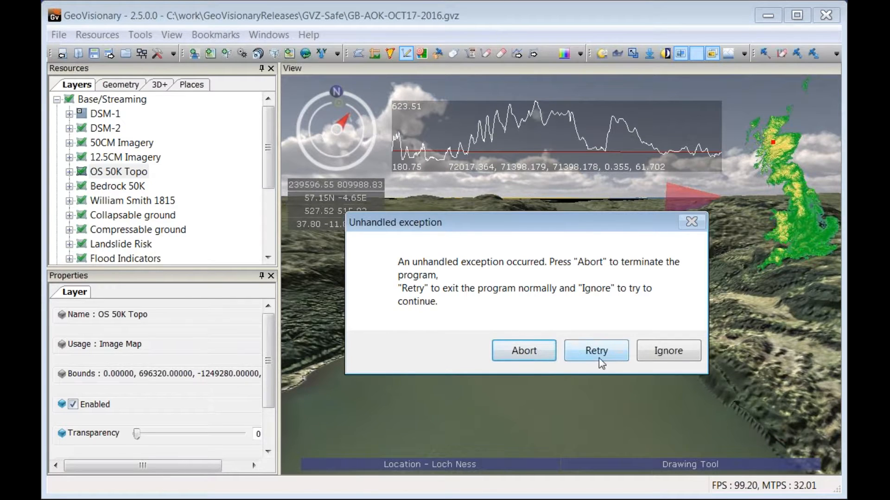
{"action": "left_click", "coordinate": [653, 350]}
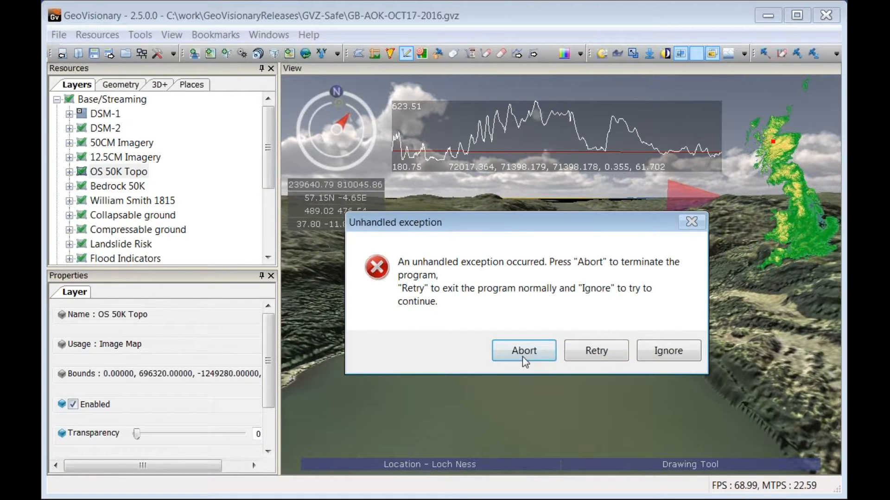
{"action": "left_click", "coordinate": [658, 349]}
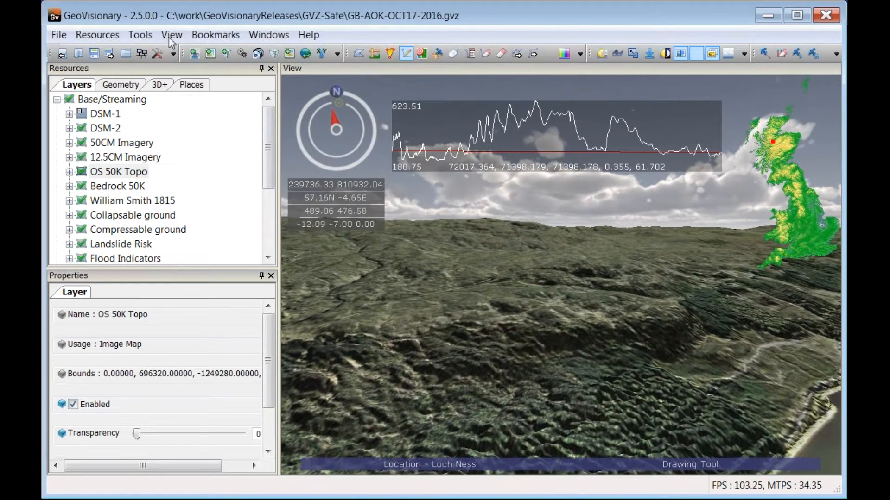
Step: Turn off the height profile display in the terrain view
{"action": "left_click", "coordinate": [169, 36]}
{"action": "mouse_move", "coordinate": [239, 194]}
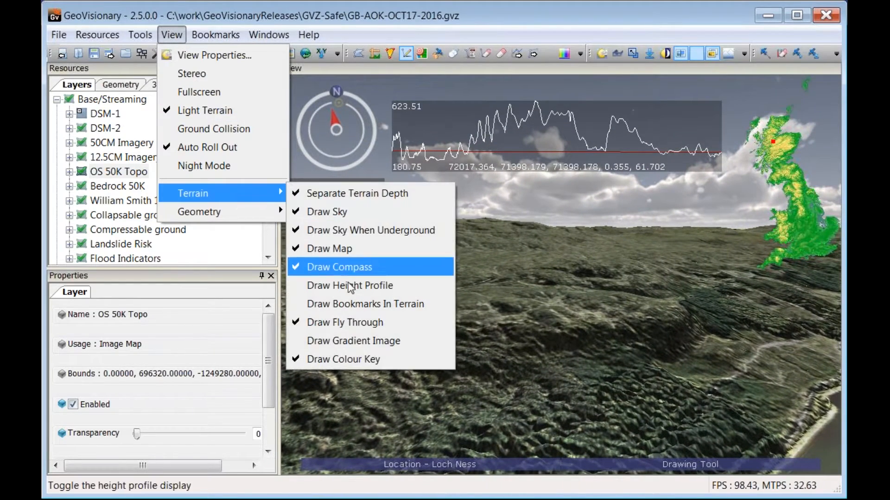
{"action": "left_click", "coordinate": [349, 287]}
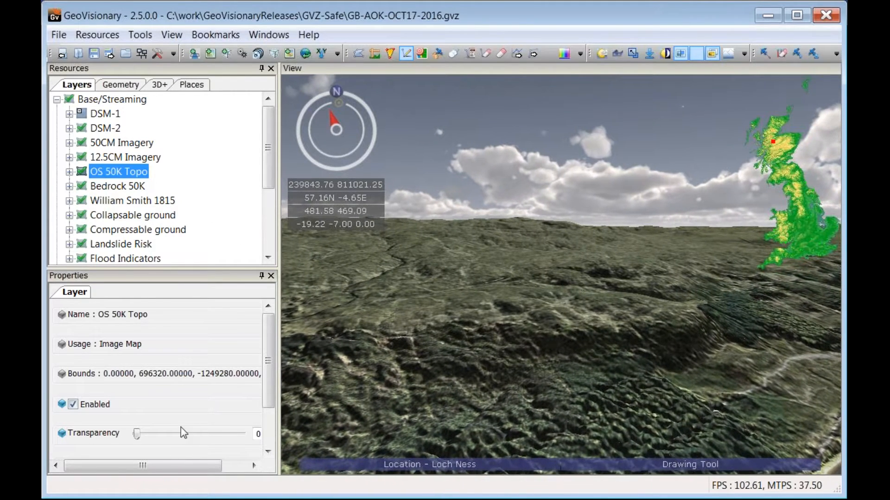
Step: Set the transparency of the OS 50K Topo layer and the Bedrock 50K layer to 1 to view each over the hills
{"action": "left_click_drag", "start_coordinate": [137, 434], "coordinate": [241, 434]}
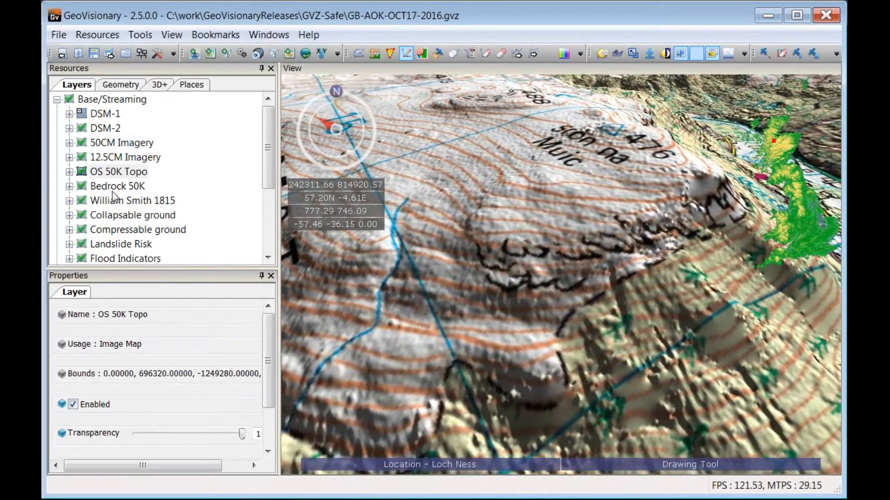
{"action": "left_click", "coordinate": [113, 187]}
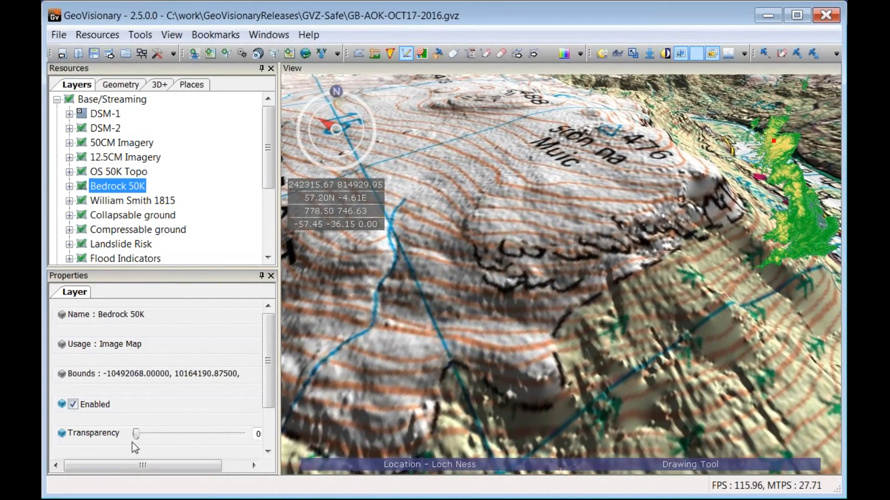
{"action": "left_click_drag", "start_coordinate": [174, 438], "coordinate": [245, 437]}
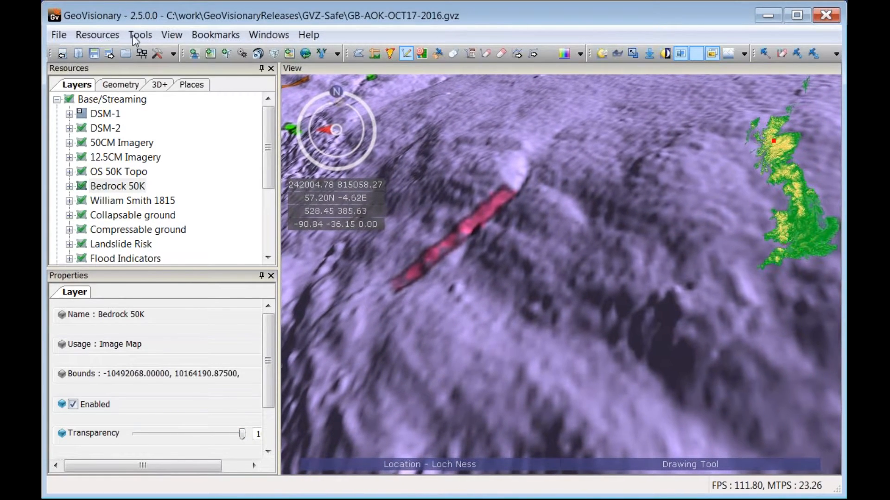
Step: Create a plane with the Plane Creation Tool from three surface points along the narrow red bedrock strip
{"action": "left_click", "coordinate": [138, 35]}
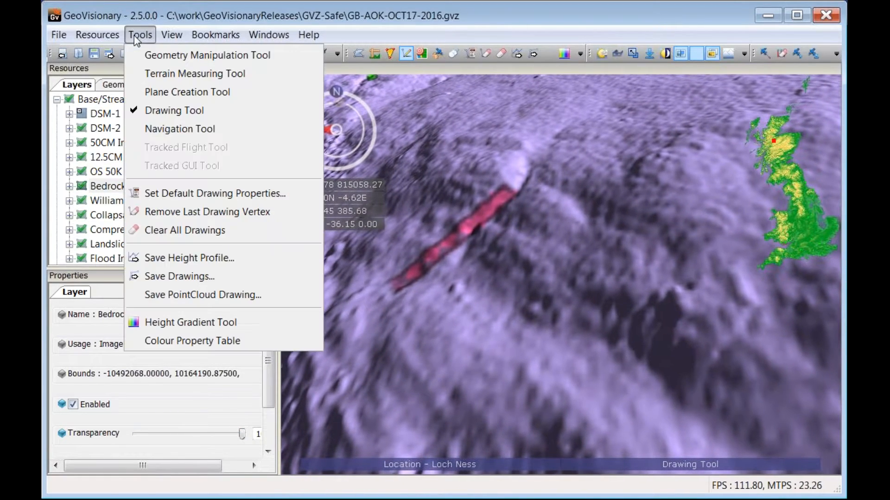
{"action": "left_click", "coordinate": [159, 95]}
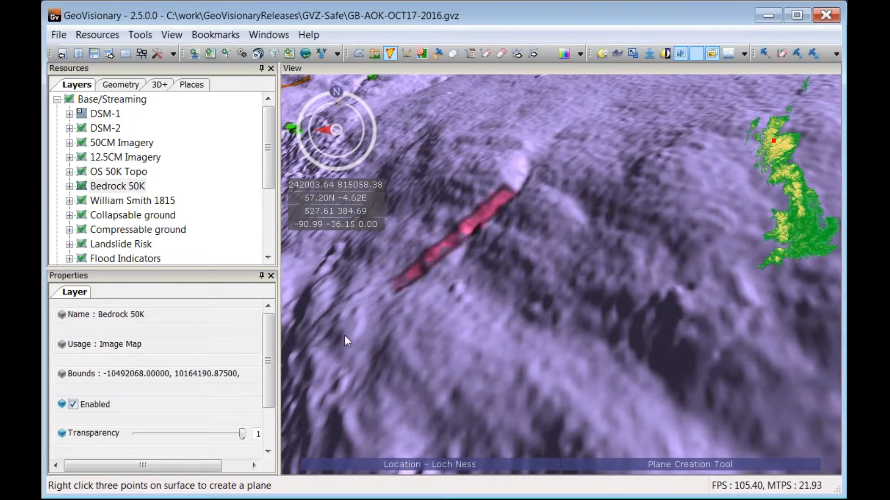
{"action": "right_click", "coordinate": [391, 293]}
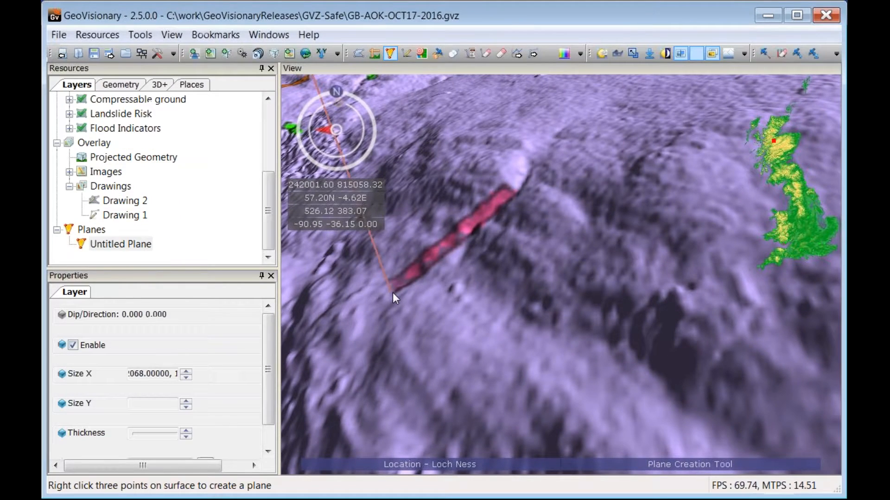
{"action": "right_click", "coordinate": [458, 243]}
{"action": "right_click", "coordinate": [514, 193]}
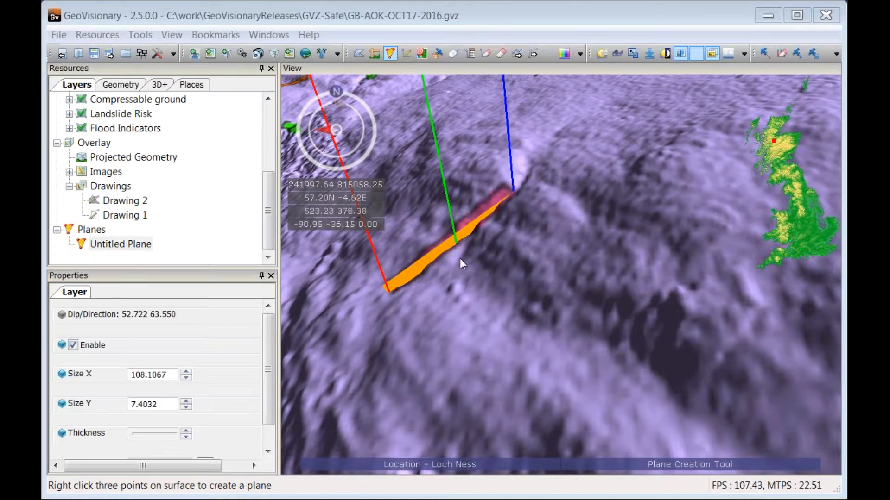
Step: Enlarge the new plane to a Size X of 508.1067 and a Size Y of 237.4032
{"action": "left_click", "coordinate": [133, 376]}
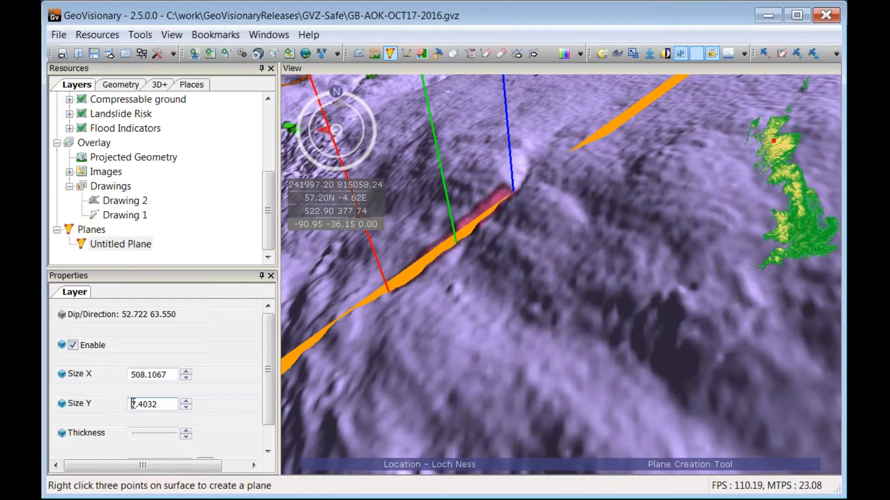
{"action": "left_click", "coordinate": [134, 403]}
{"action": "type", "text": "3"}
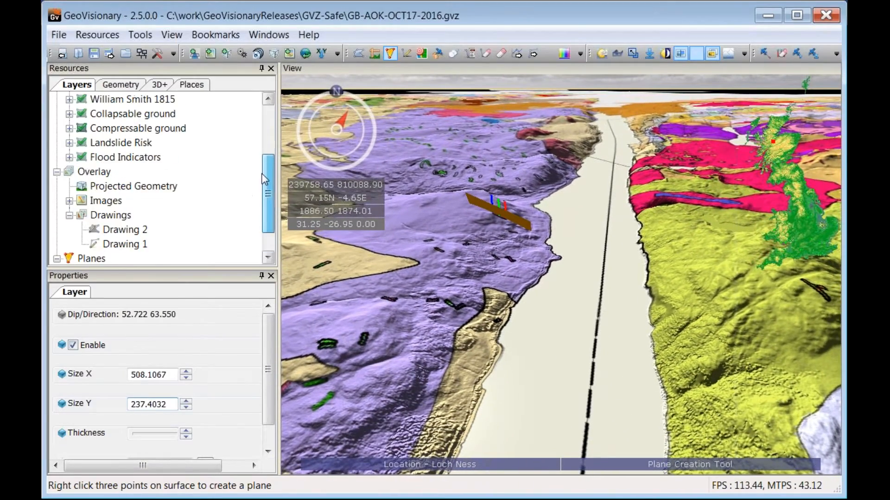
Step: Return the Bedrock 50K and OS 50K Topo layers' transparency to 0 to reveal the aerial imagery
{"action": "scroll", "coordinate": [135, 160], "scroll_direction": "up", "scroll_amount": 3}
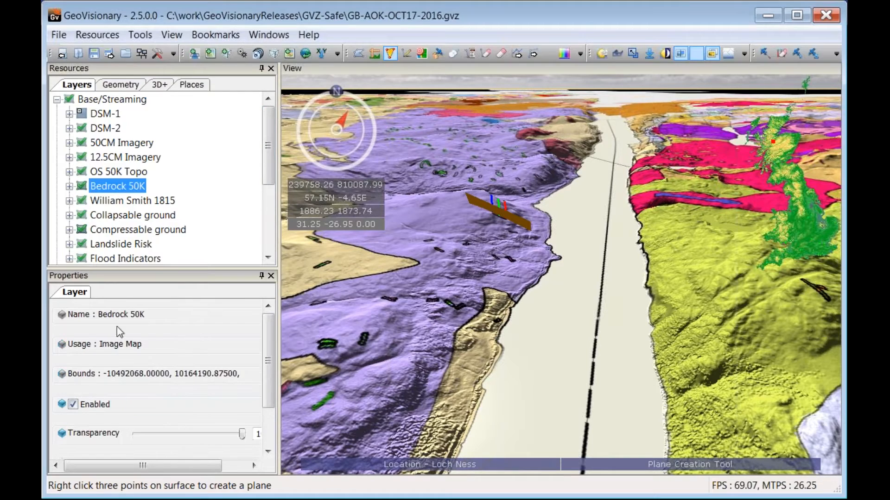
{"action": "left_click_drag", "start_coordinate": [241, 436], "coordinate": [120, 437]}
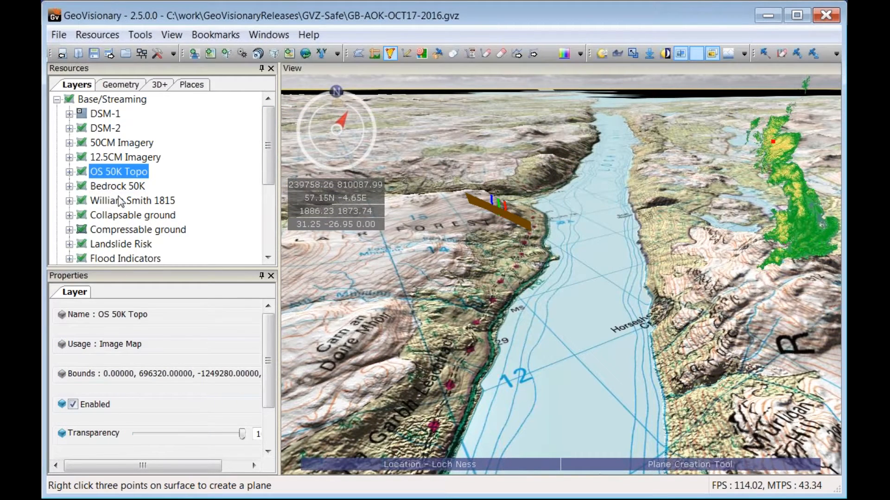
{"action": "left_click_drag", "start_coordinate": [241, 435], "coordinate": [129, 438]}
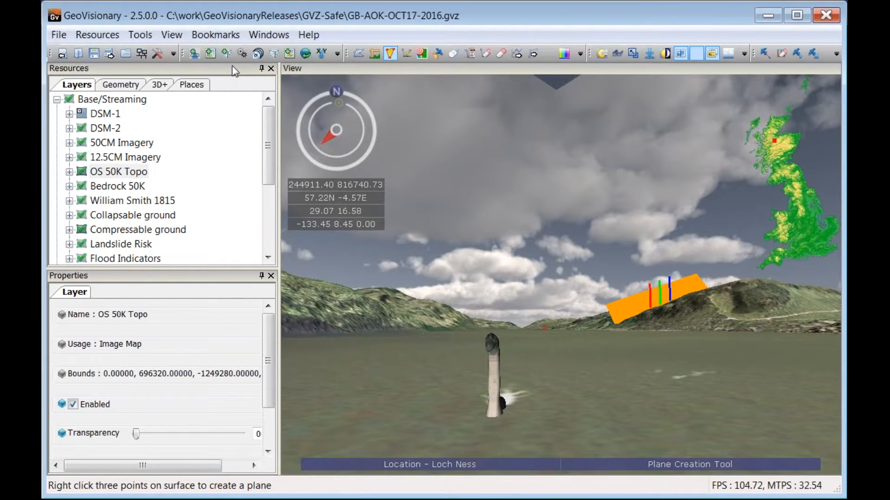
Step: Go to the Mine bookmark and browse the list of loaded geometry up to its first entries
{"action": "left_click", "coordinate": [216, 34]}
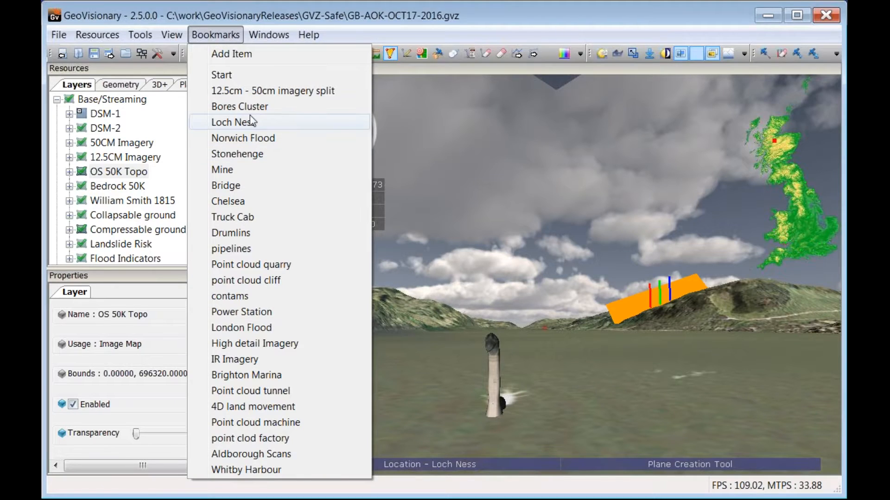
{"action": "left_click", "coordinate": [251, 171]}
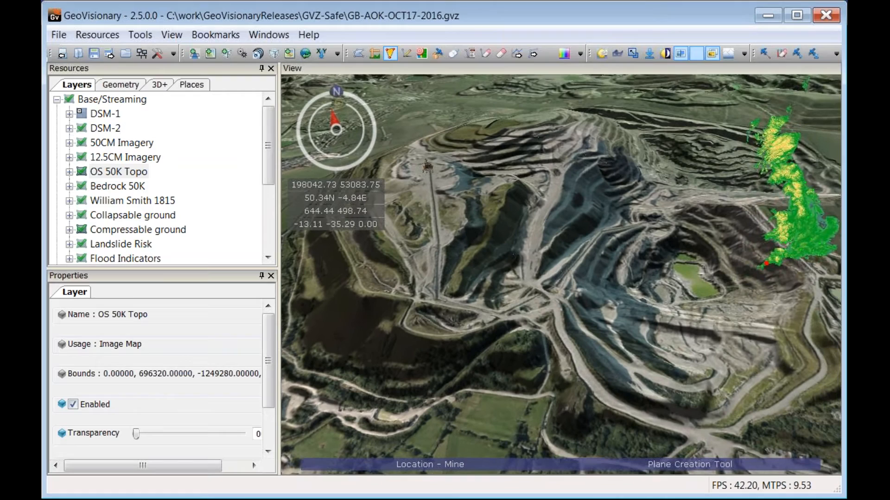
{"action": "left_click", "coordinate": [121, 85]}
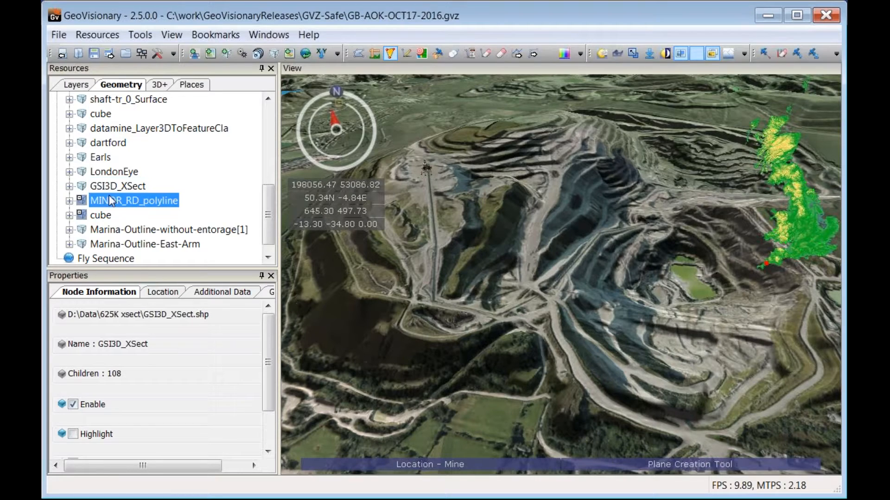
{"action": "left_click", "coordinate": [103, 216]}
{"action": "left_click_drag", "start_coordinate": [271, 201], "coordinate": [250, 120]}
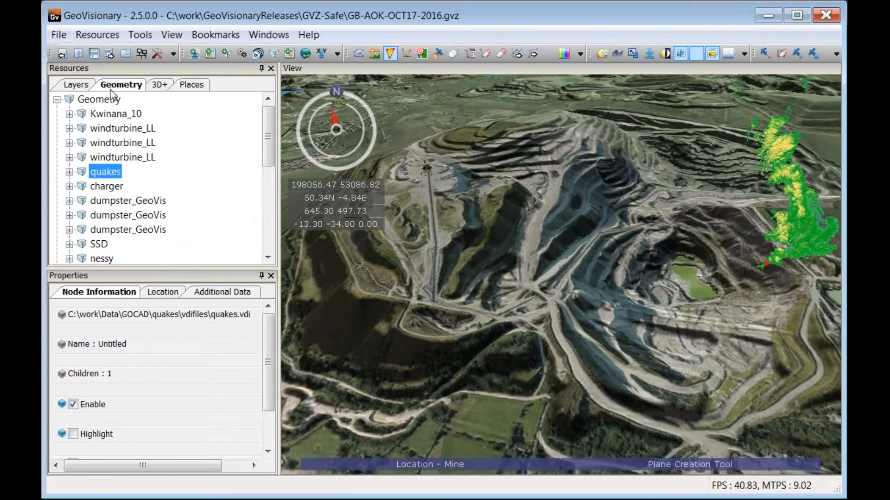
Step: Fade the Base/Streaming surface's Opacity to 0 to examine the underground mine geometry, and restore it to 1
{"action": "left_click", "coordinate": [76, 85]}
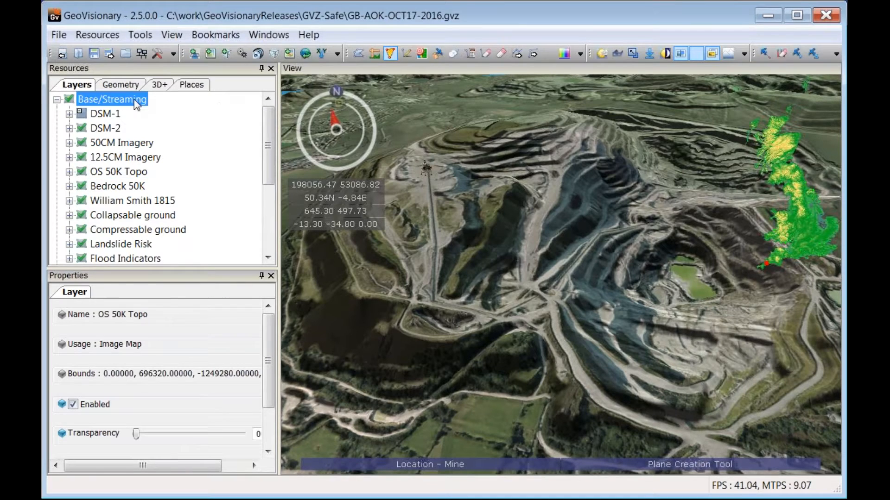
{"action": "left_click", "coordinate": [130, 293]}
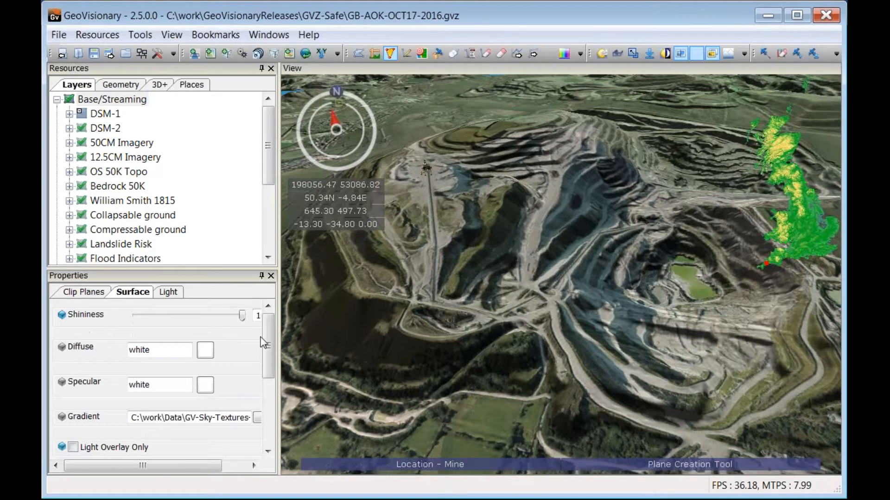
{"action": "scroll", "coordinate": [274, 411], "scroll_direction": "down", "scroll_amount": 3}
{"action": "left_click_drag", "start_coordinate": [267, 424], "coordinate": [141, 442]}
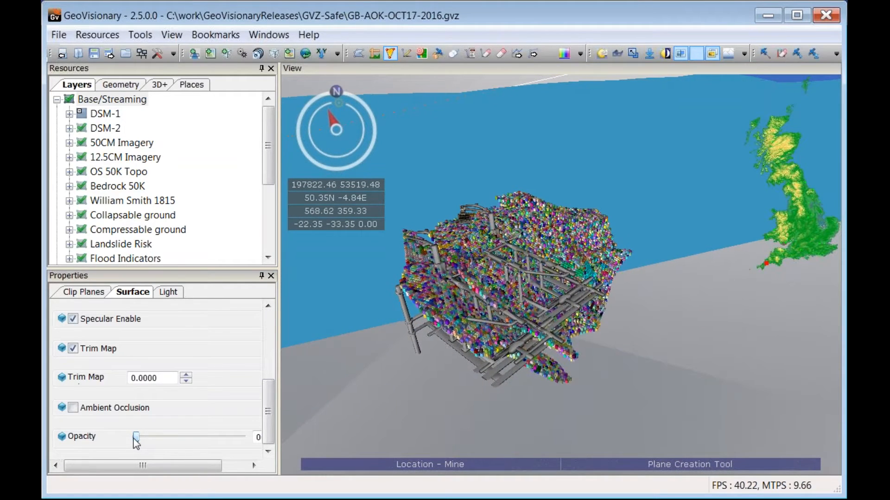
{"action": "left_click_drag", "start_coordinate": [137, 443], "coordinate": [172, 443]}
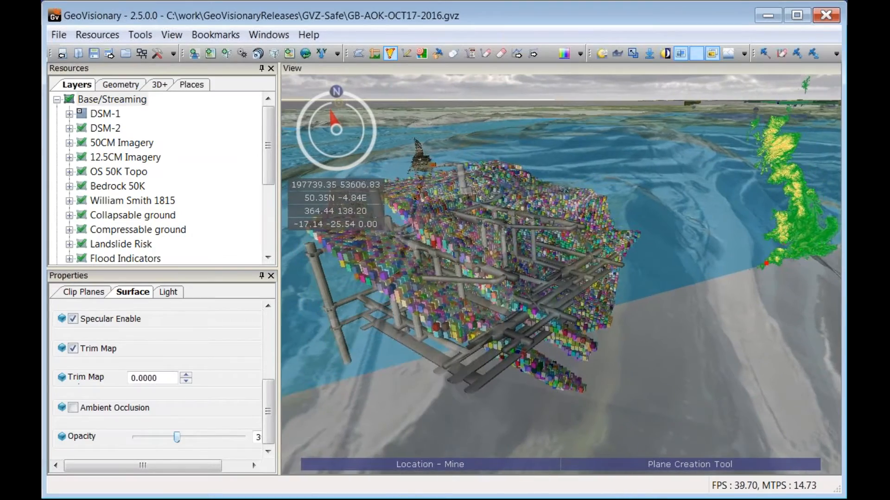
{"action": "left_click_drag", "start_coordinate": [182, 438], "coordinate": [244, 441]}
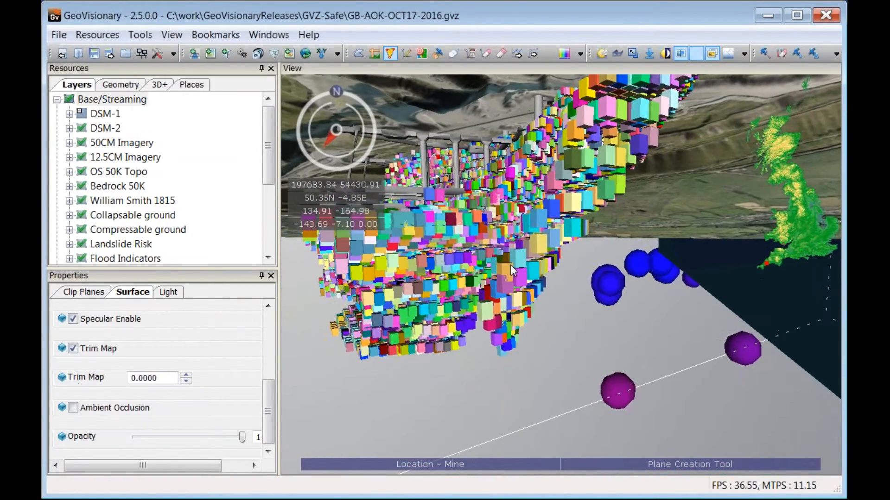
Step: Select one coloured block of the underground block model and examine its Additional Data attributes
{"action": "left_click", "coordinate": [508, 275]}
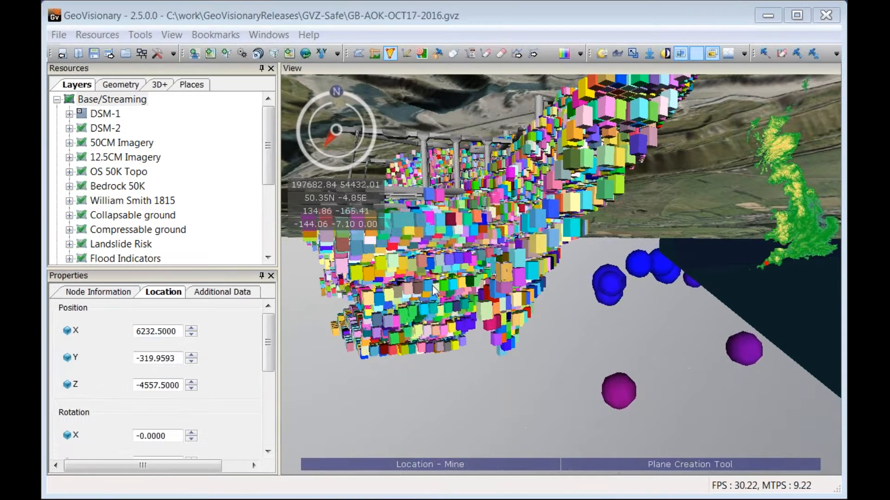
{"action": "left_click", "coordinate": [229, 293]}
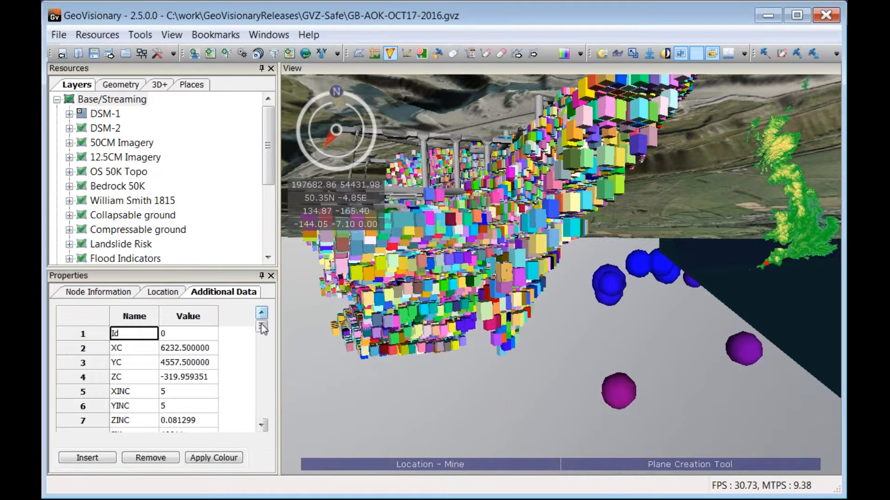
{"action": "left_click_drag", "start_coordinate": [263, 329], "coordinate": [249, 308]}
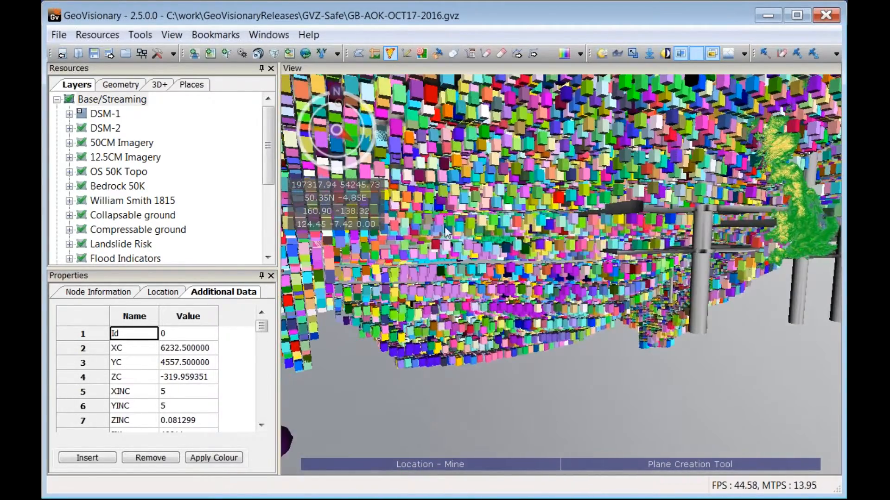
Step: Visit the Bores Cluster bookmark to view the boreholes from below ground, and go on to the Norwich Flood bookmark
{"action": "left_click", "coordinate": [215, 35]}
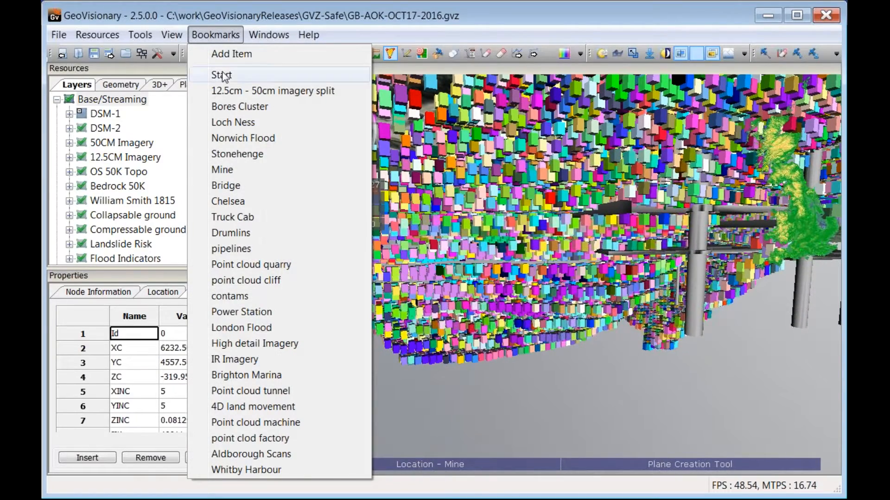
{"action": "left_click", "coordinate": [230, 107]}
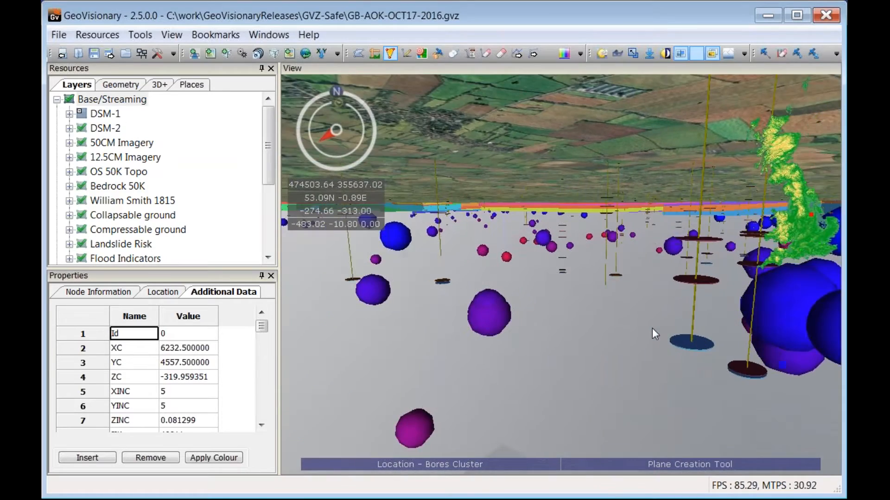
{"action": "left_click", "coordinate": [221, 36]}
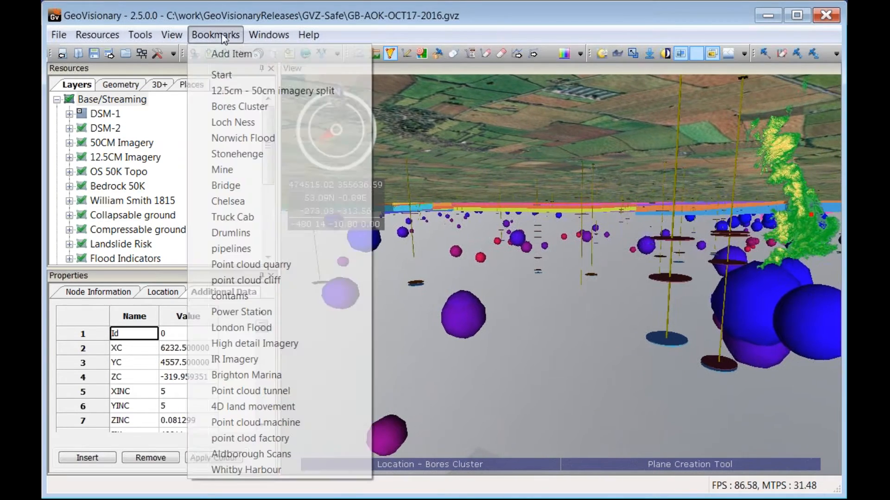
{"action": "left_click", "coordinate": [245, 138]}
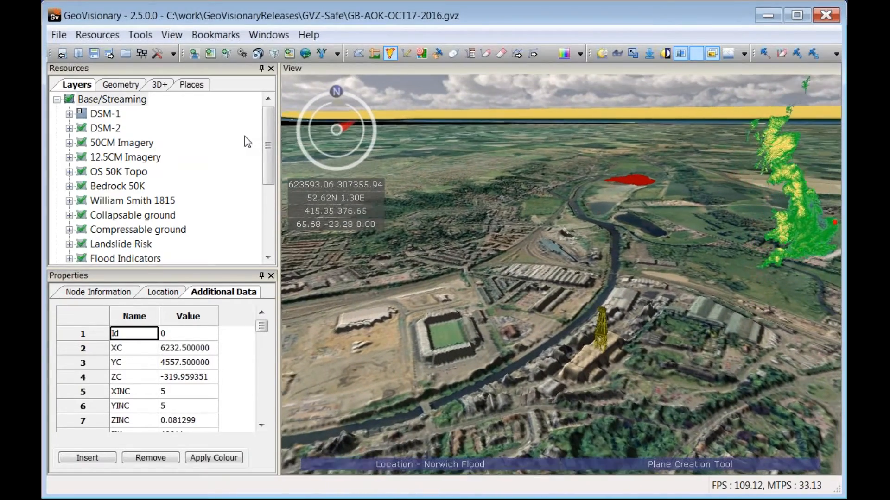
Step: Collapse the expanded datamine_Layer3DToFeatureCla group in the loaded geometry list and select it
{"action": "left_click", "coordinate": [134, 85]}
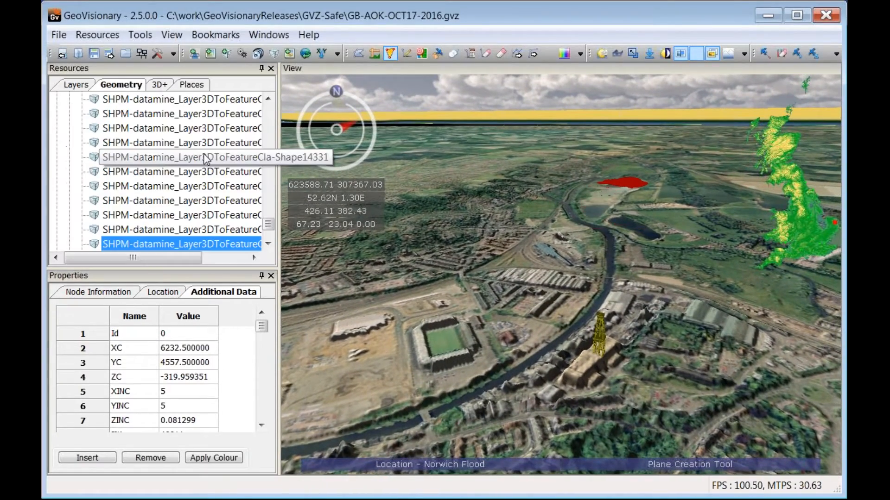
{"action": "scroll", "coordinate": [250, 118], "scroll_direction": "up", "scroll_amount": 3}
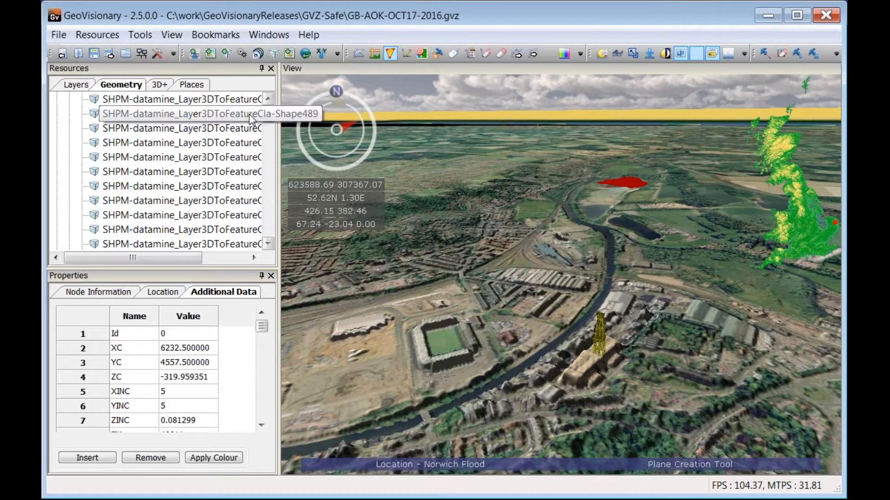
{"action": "scroll", "coordinate": [251, 114], "scroll_direction": "up", "scroll_amount": 10}
{"action": "scroll", "coordinate": [270, 246], "scroll_direction": "down", "scroll_amount": 3}
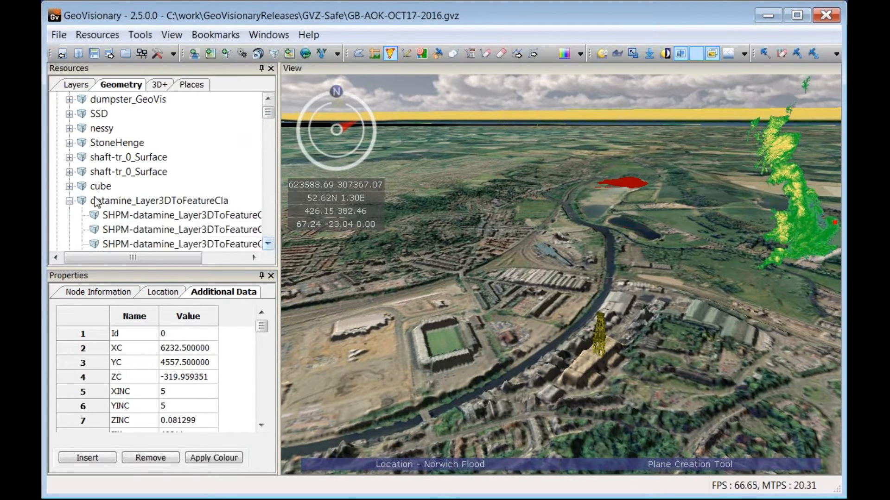
{"action": "left_click", "coordinate": [70, 202]}
{"action": "left_click", "coordinate": [105, 204]}
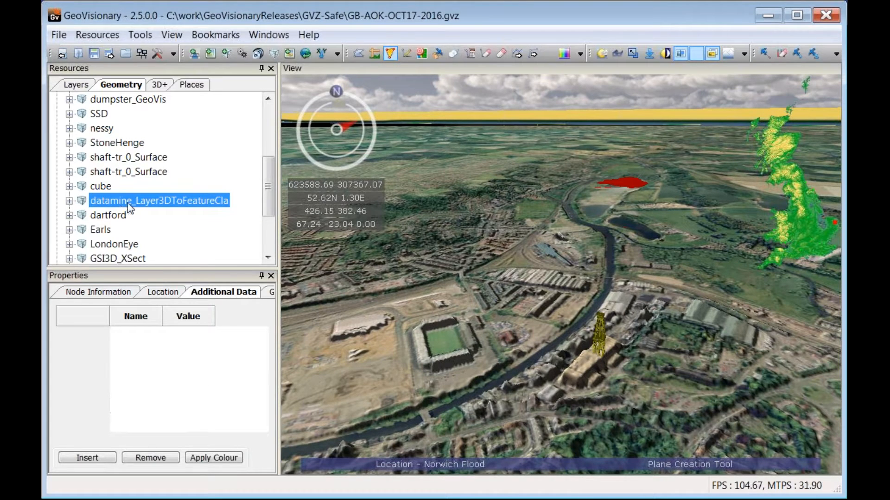
Step: Look through the geometry entries for the flood plane, select the cube listed above datamine_Layer3DToFeatureCla and show its position values
{"action": "left_click", "coordinate": [99, 114]}
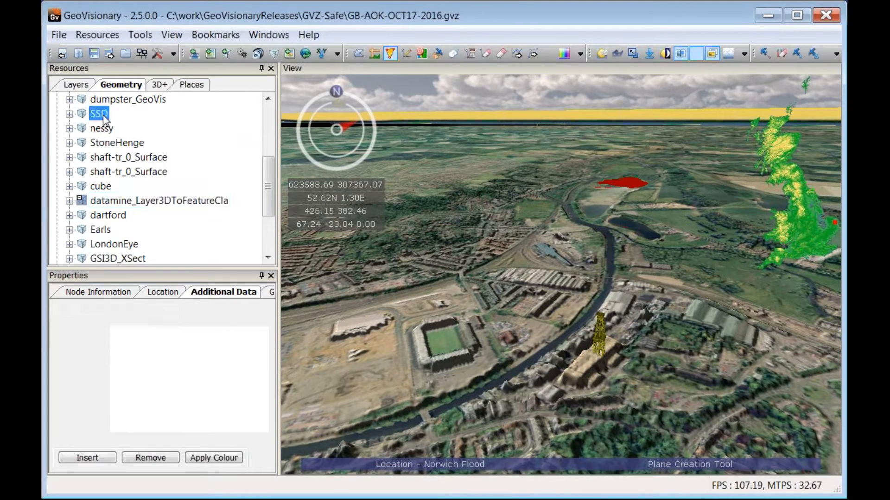
{"action": "left_click_drag", "start_coordinate": [270, 168], "coordinate": [273, 213]}
{"action": "left_click", "coordinate": [113, 145]}
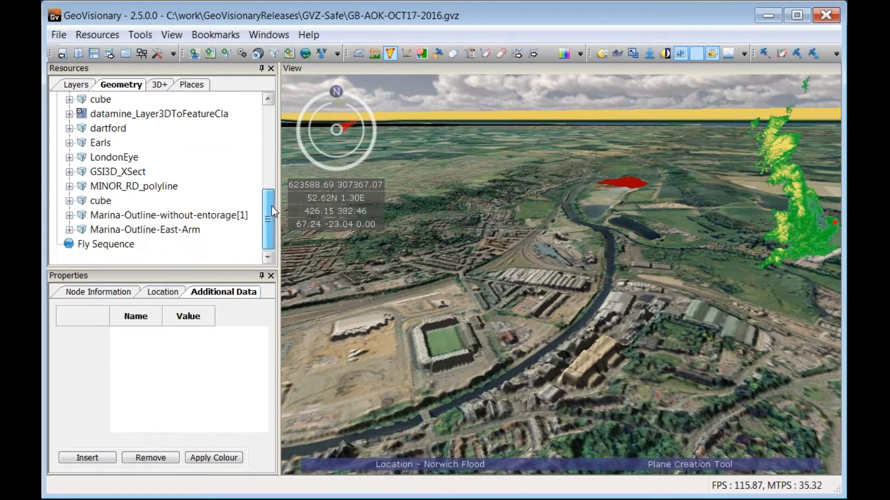
{"action": "left_click", "coordinate": [136, 172]}
{"action": "left_click_drag", "start_coordinate": [271, 205], "coordinate": [269, 190]}
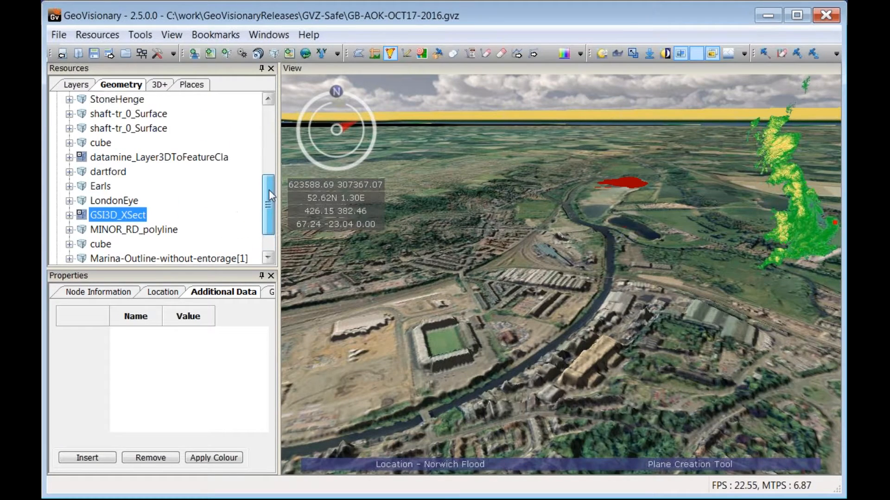
{"action": "left_click", "coordinate": [99, 142]}
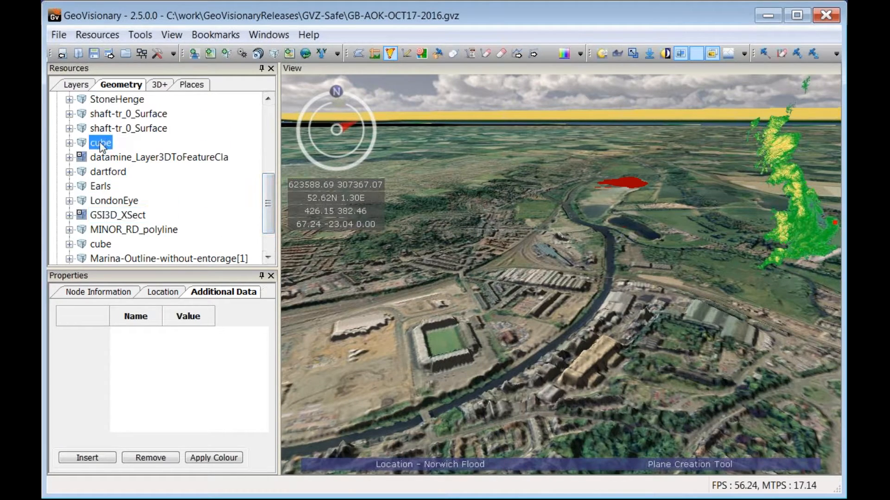
{"action": "left_click", "coordinate": [104, 245]}
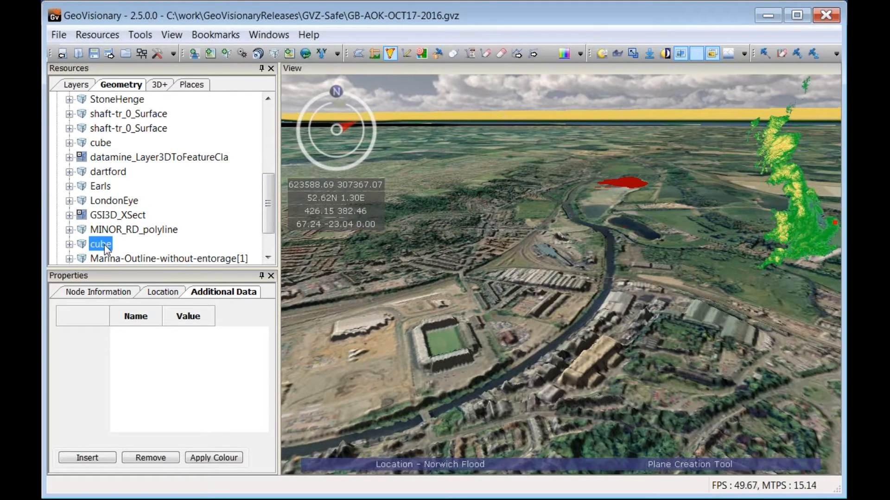
{"action": "left_click", "coordinate": [102, 144]}
{"action": "left_click", "coordinate": [171, 293]}
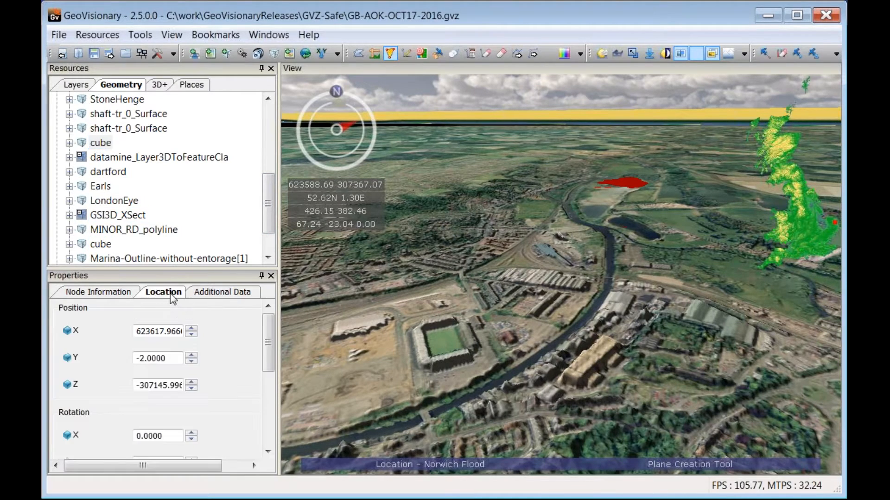
Step: Raise the cube's Y position in 0.5 increments to 0 to simulate the river starting to flood
{"action": "left_click", "coordinate": [191, 355]}
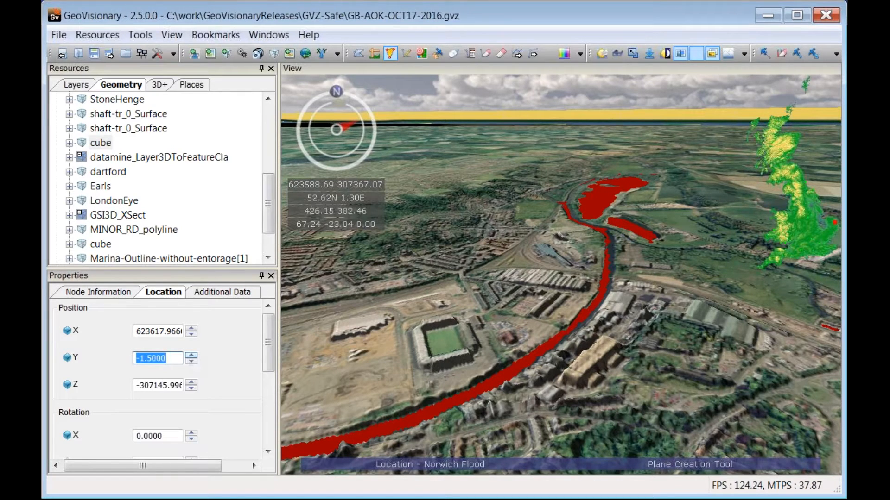
{"action": "left_click", "coordinate": [191, 355]}
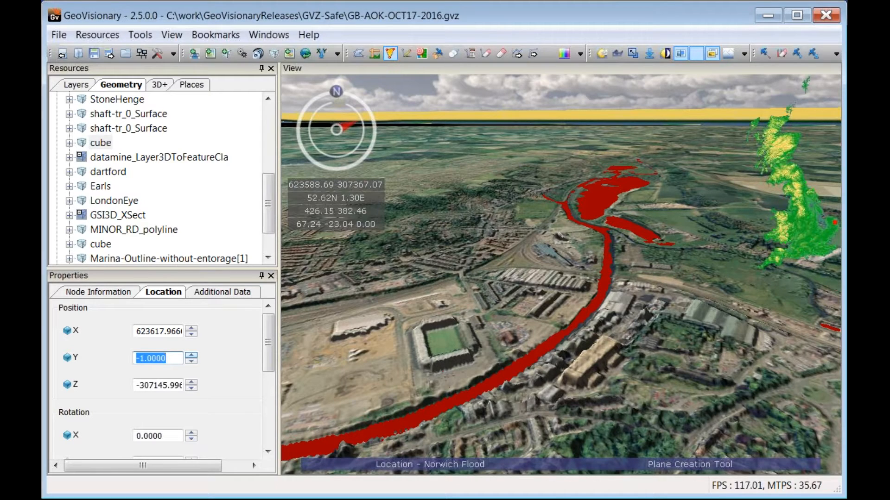
{"action": "key", "text": "Up"}
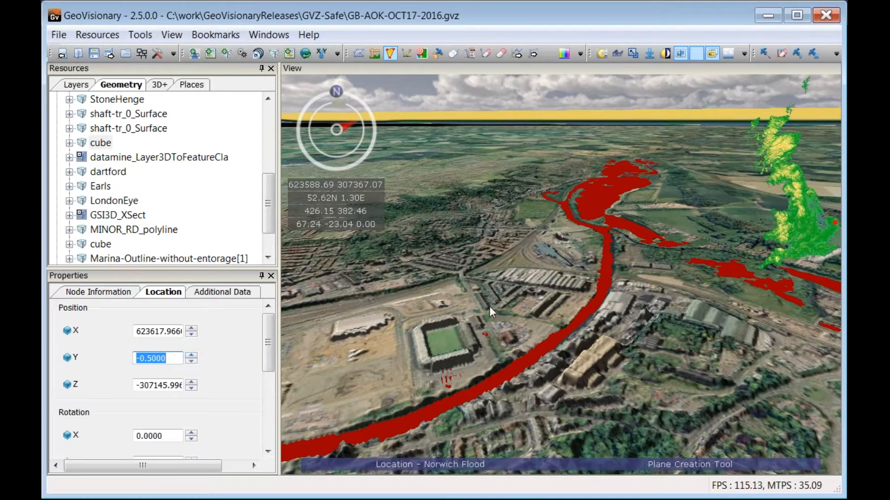
{"action": "left_click", "coordinate": [191, 356]}
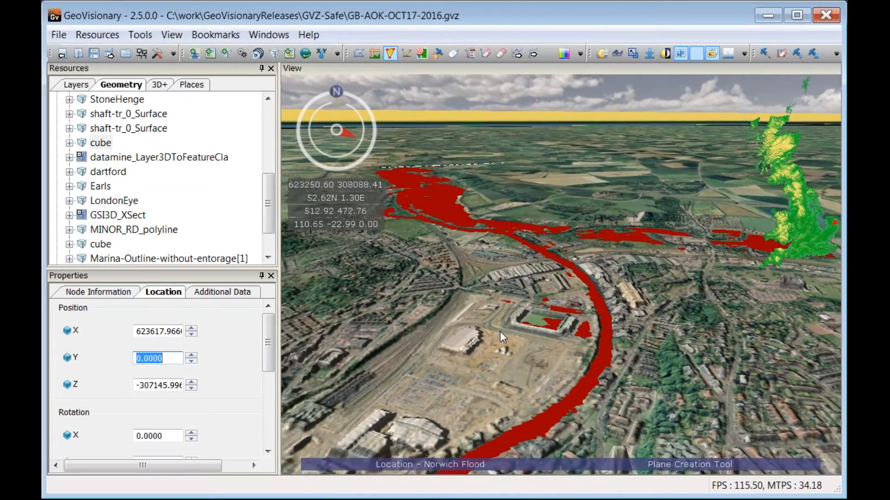
Step: Raise the cube's Y position further to 14.5 to flood the valley around the stadium
{"action": "left_click", "coordinate": [191, 355]}
{"action": "left_click", "coordinate": [191, 356]}
{"action": "left_click", "coordinate": [191, 355]}
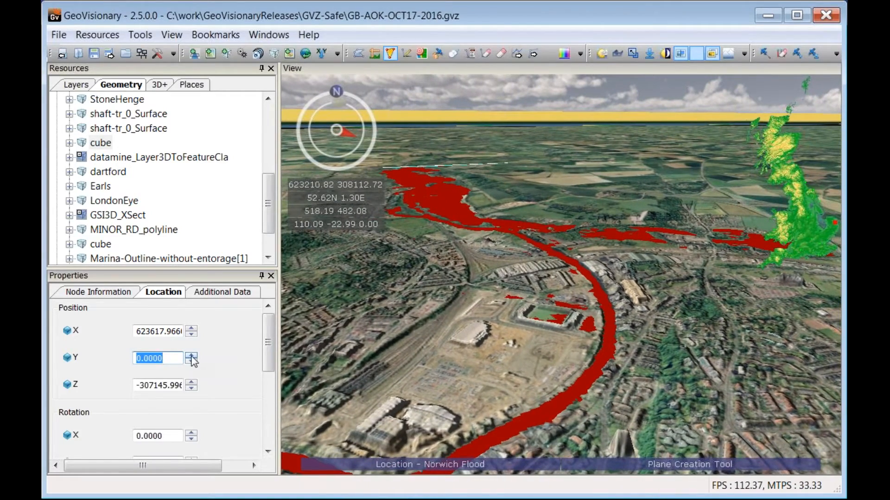
{"action": "left_click", "coordinate": [191, 356]}
{"action": "left_click", "coordinate": [191, 356]}
{"action": "left_click", "coordinate": [191, 356]}
{"action": "left_click", "coordinate": [191, 356]}
{"action": "left_click", "coordinate": [191, 356]}
{"action": "left_click", "coordinate": [191, 355]}
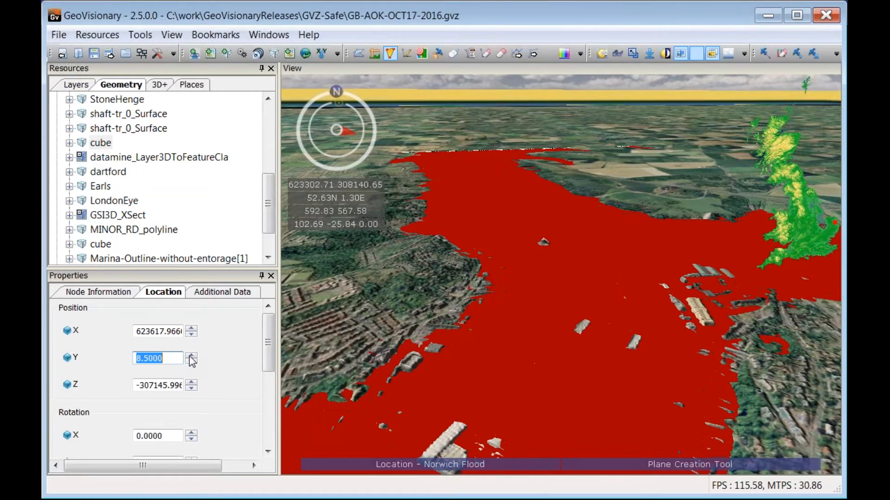
{"action": "scroll", "coordinate": [190, 357], "scroll_direction": "up", "scroll_amount": 6}
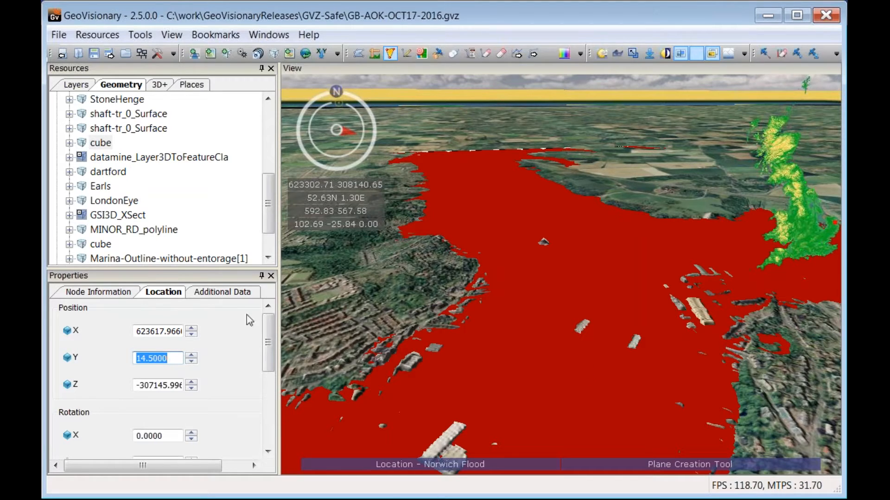
Step: Lower the cube's Y position until the stadium's outline stands clear of the red flood surface
{"action": "left_click", "coordinate": [191, 362]}
{"action": "left_click", "coordinate": [191, 362]}
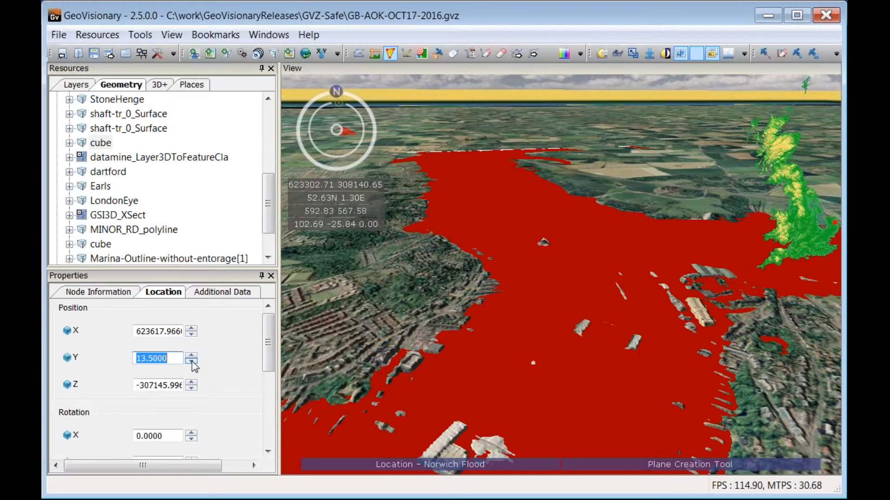
{"action": "left_click", "coordinate": [191, 362]}
{"action": "left_click", "coordinate": [191, 361]}
{"action": "left_click", "coordinate": [191, 361]}
{"action": "left_click", "coordinate": [191, 361]}
{"action": "left_click", "coordinate": [191, 361]}
Step: Set the Flood Indicators layer's Transparency to 1 to overlay the mapped flood zones on the terrain
{"action": "left_click", "coordinate": [76, 85]}
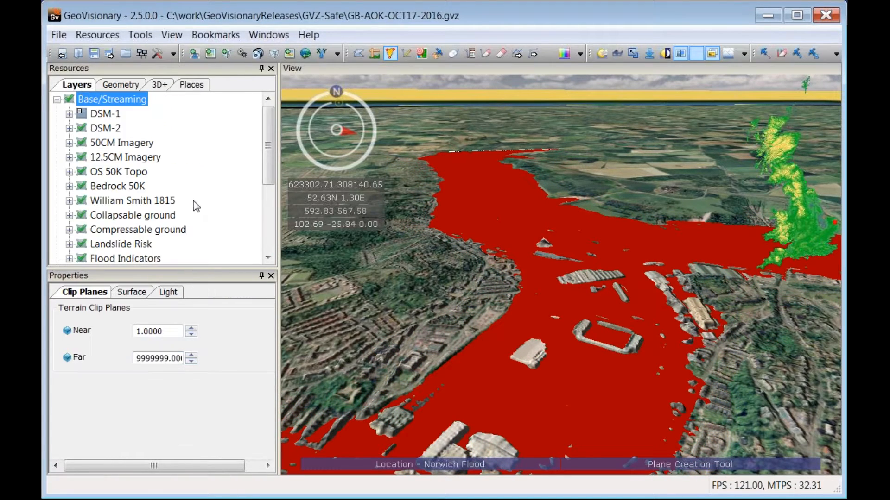
{"action": "left_click", "coordinate": [126, 258]}
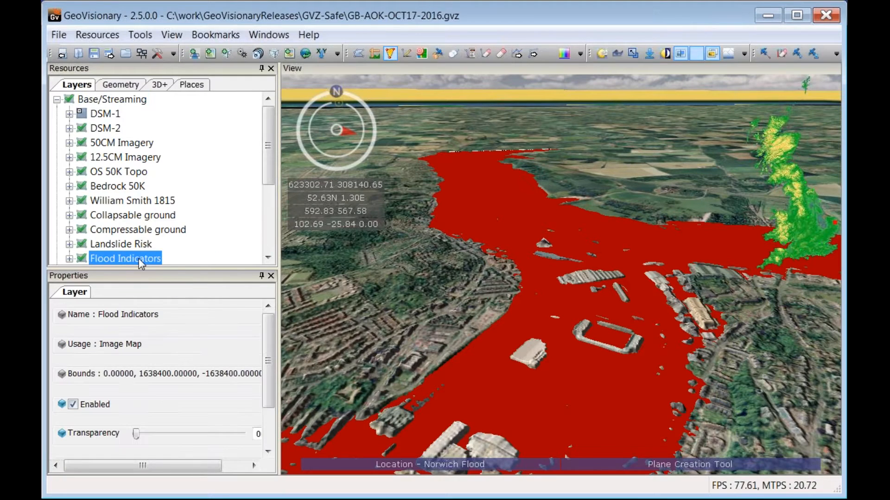
{"action": "left_click", "coordinate": [136, 434]}
{"action": "left_click_drag", "start_coordinate": [209, 446], "coordinate": [251, 442]}
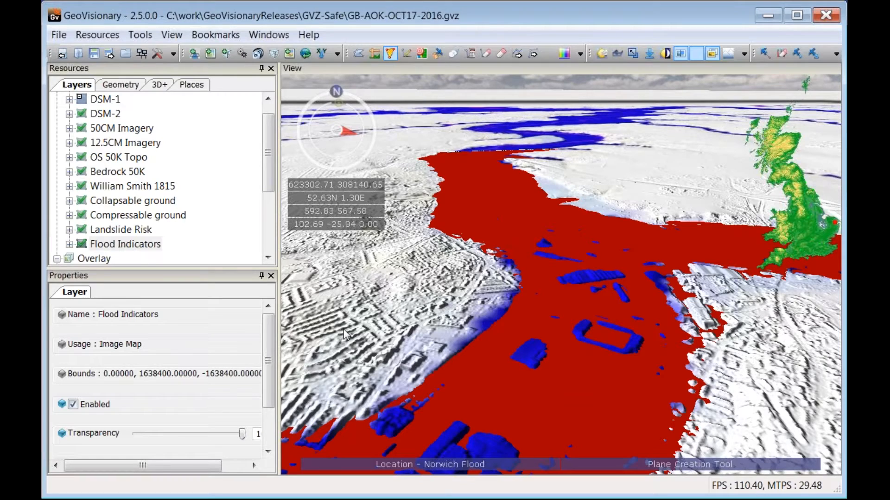
Step: Lower the flood cube's Y position to 3 to compare its extent with the blue flood indicator zones
{"action": "left_click", "coordinate": [133, 85]}
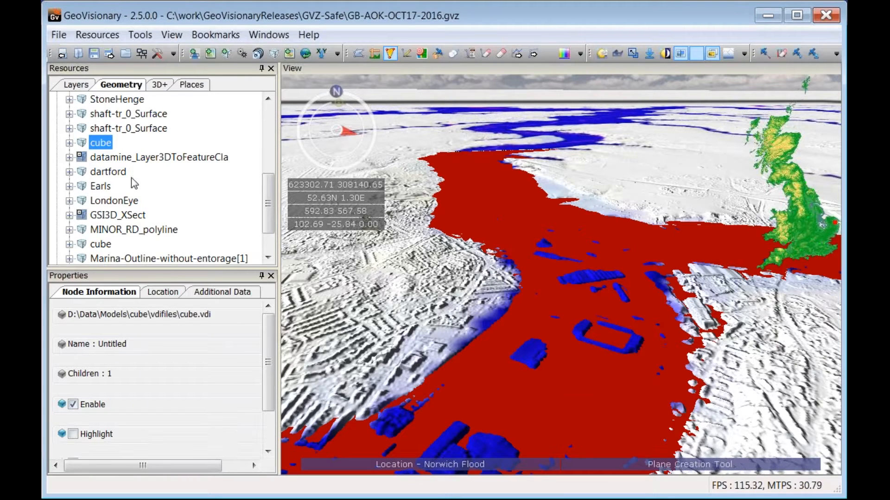
{"action": "left_click", "coordinate": [160, 293]}
{"action": "left_click", "coordinate": [191, 362]}
{"action": "left_click", "coordinate": [190, 362]}
{"action": "left_click", "coordinate": [191, 361]}
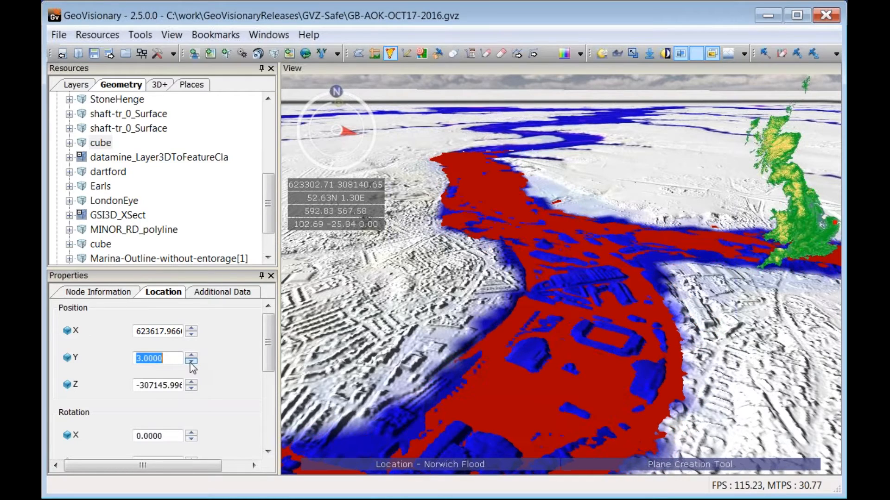
Step: Lower the flood cube's Y position and raise it back to 3.5 to compare its extent with the mapped flood zones
{"action": "left_click", "coordinate": [191, 362]}
{"action": "left_click", "coordinate": [191, 362]}
{"action": "left_click", "coordinate": [191, 362]}
{"action": "left_click", "coordinate": [191, 362]}
{"action": "left_click", "coordinate": [191, 355]}
{"action": "left_click", "coordinate": [191, 355]}
{"action": "left_click", "coordinate": [191, 355]}
{"action": "left_click", "coordinate": [190, 355]}
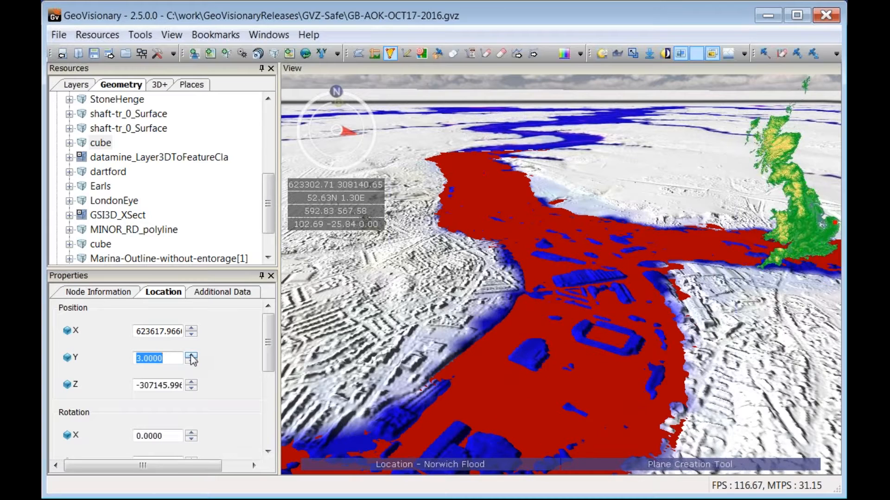
{"action": "left_click", "coordinate": [191, 355]}
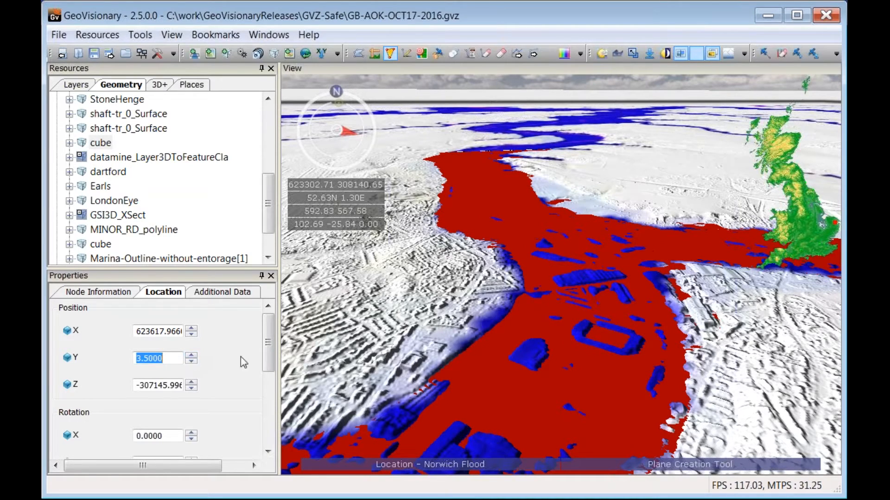
Step: Lower the flood cube's Y position to -5 and set the Flood Indicators layer's Transparency to 0
{"action": "left_click_drag", "start_coordinate": [191, 361], "coordinate": [191, 362]}
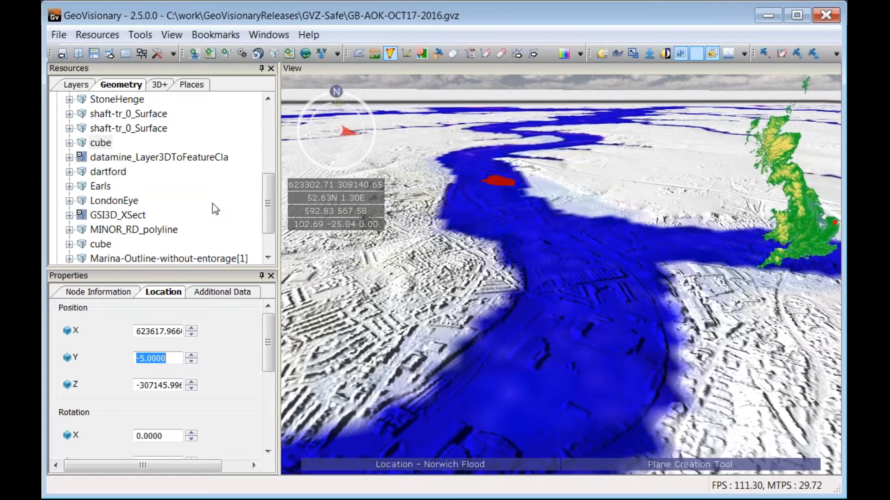
{"action": "left_click", "coordinate": [77, 84]}
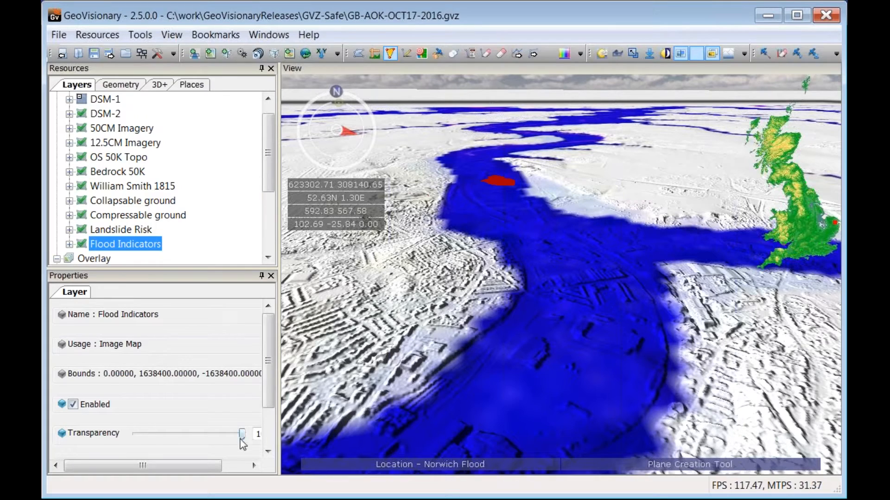
{"action": "left_click_drag", "start_coordinate": [241, 437], "coordinate": [138, 435]}
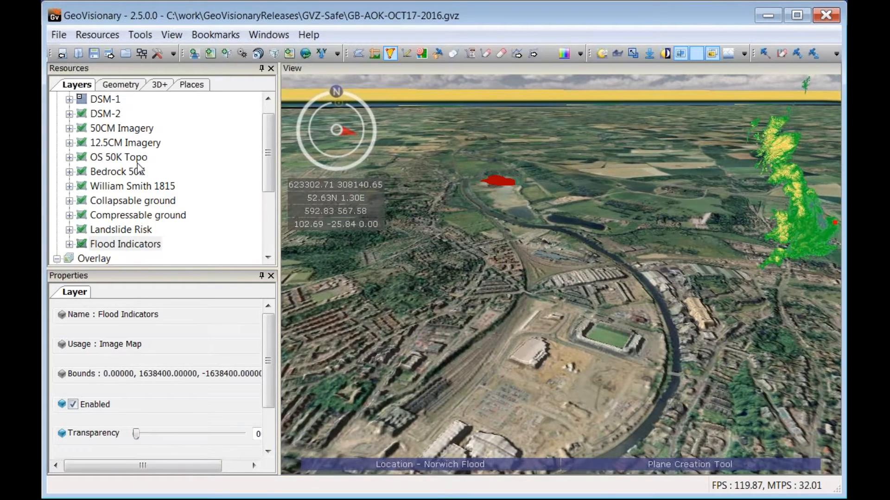
Step: Go to the Stonehenge bookmark and examine the stone circle model up close and from a distance
{"action": "left_click", "coordinate": [196, 37]}
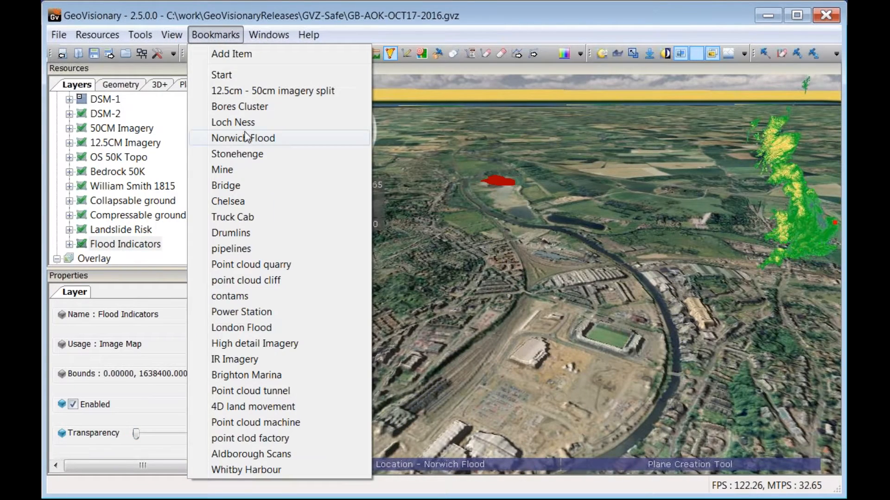
{"action": "left_click", "coordinate": [246, 153]}
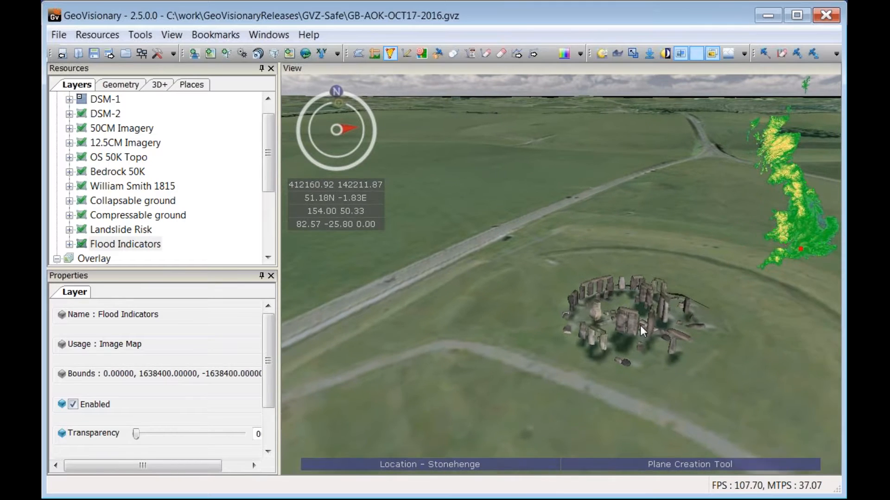
{"action": "middle_click_drag", "start_coordinate": [610, 305], "coordinate": [639, 300]}
{"action": "double_click", "coordinate": [639, 301]}
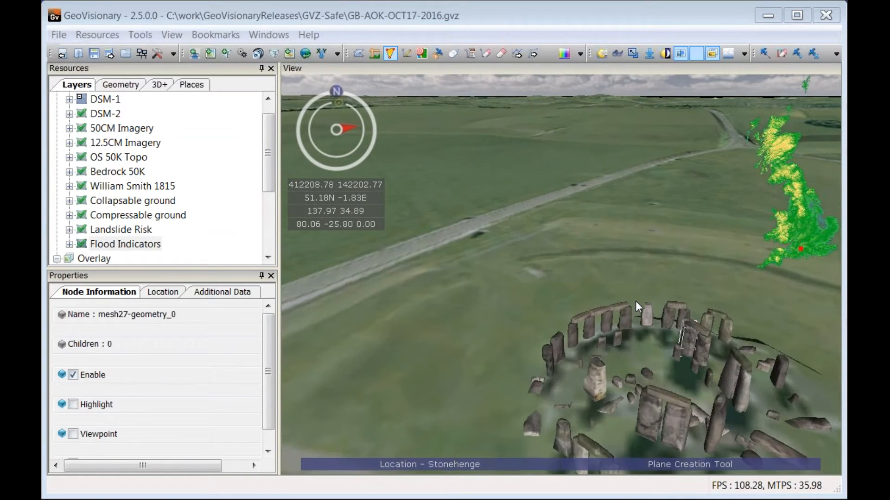
{"action": "scroll", "coordinate": [639, 307], "scroll_direction": "up", "scroll_amount": 3}
{"action": "scroll", "coordinate": [638, 307], "scroll_direction": "down", "scroll_amount": 5}
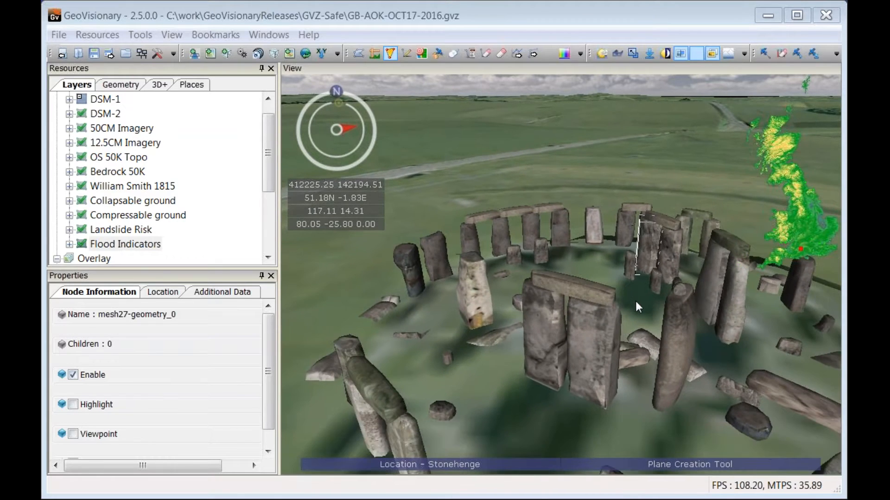
{"action": "scroll", "coordinate": [636, 302], "scroll_direction": "down", "scroll_amount": 6}
{"action": "middle_click_drag", "start_coordinate": [557, 356], "coordinate": [406, 381]}
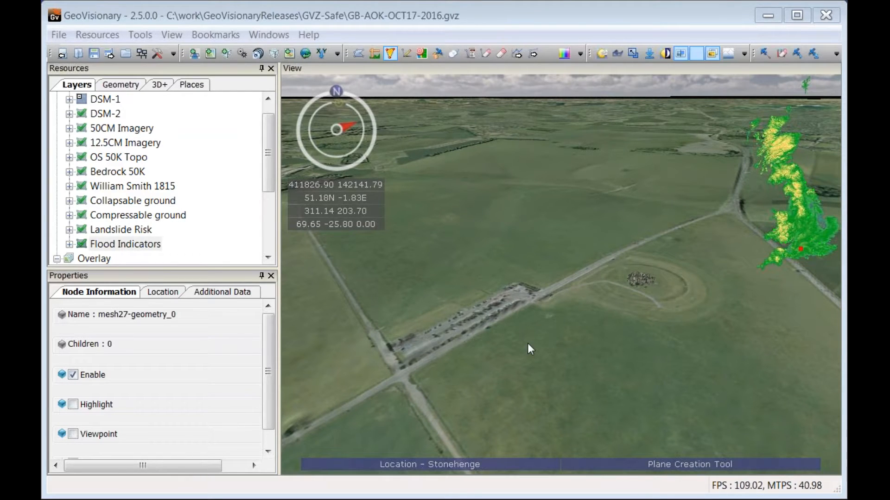
{"action": "scroll", "coordinate": [529, 345], "scroll_direction": "up", "scroll_amount": 5}
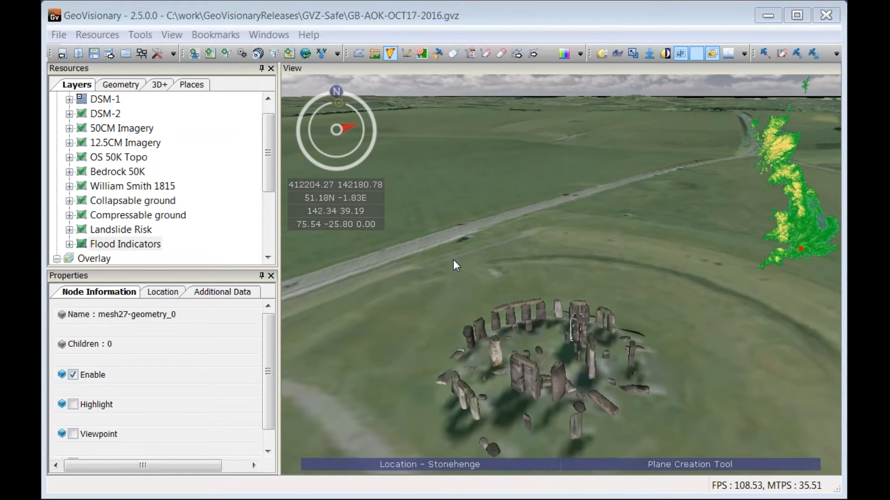
Step: Go to the Chelsea bookmark and examine the 3D building model around the tall tower
{"action": "left_click", "coordinate": [199, 35]}
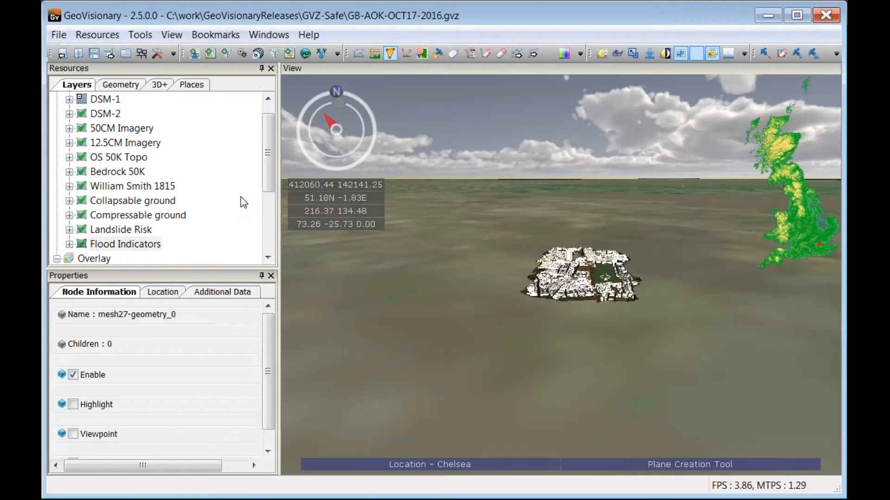
{"action": "left_click", "coordinate": [241, 202]}
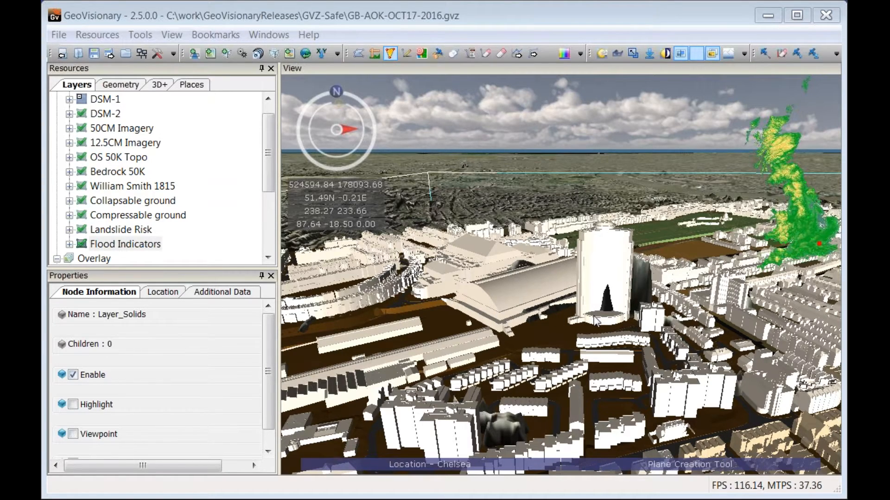
{"action": "scroll", "coordinate": [596, 320], "scroll_direction": "down", "scroll_amount": 3}
{"action": "scroll", "coordinate": [621, 274], "scroll_direction": "down", "scroll_amount": 3}
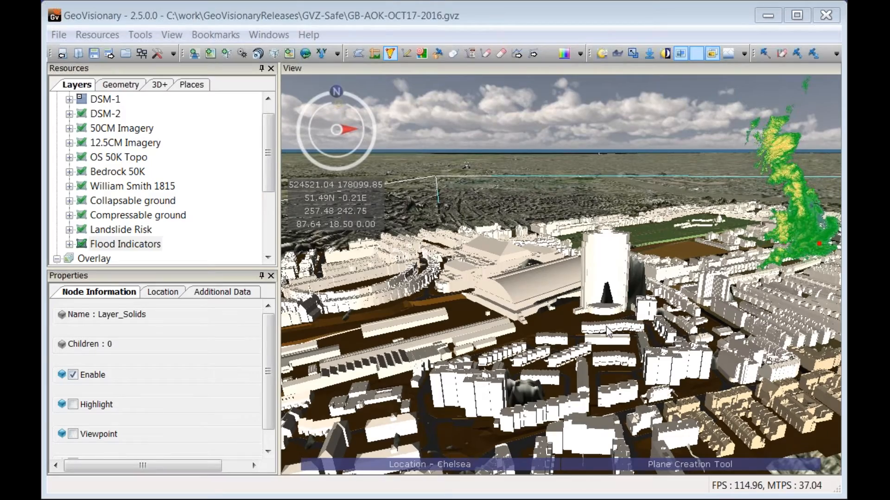
{"action": "scroll", "coordinate": [607, 318], "scroll_direction": "down", "scroll_amount": 3}
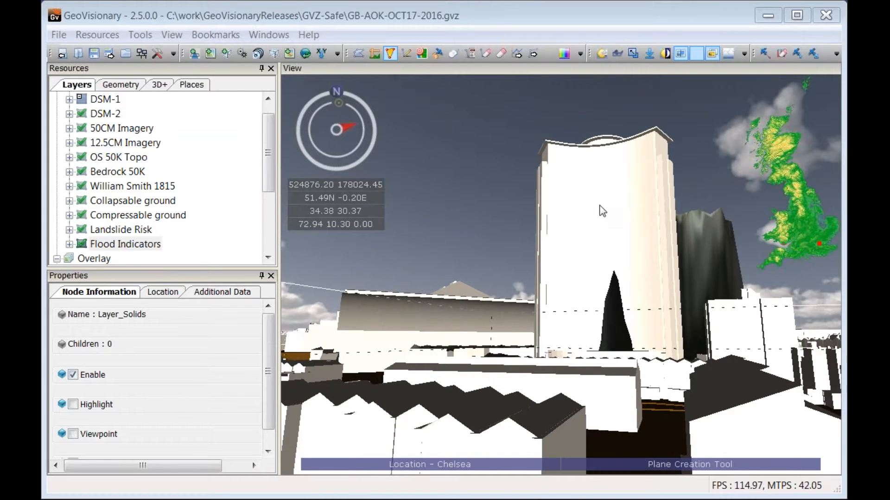
Step: Go to the Power Station bookmark
{"action": "left_click", "coordinate": [217, 33]}
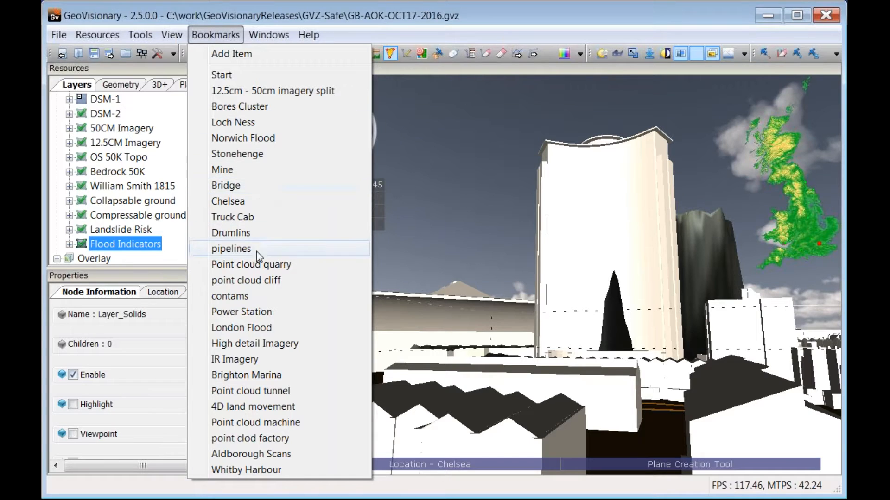
{"action": "left_click", "coordinate": [255, 313]}
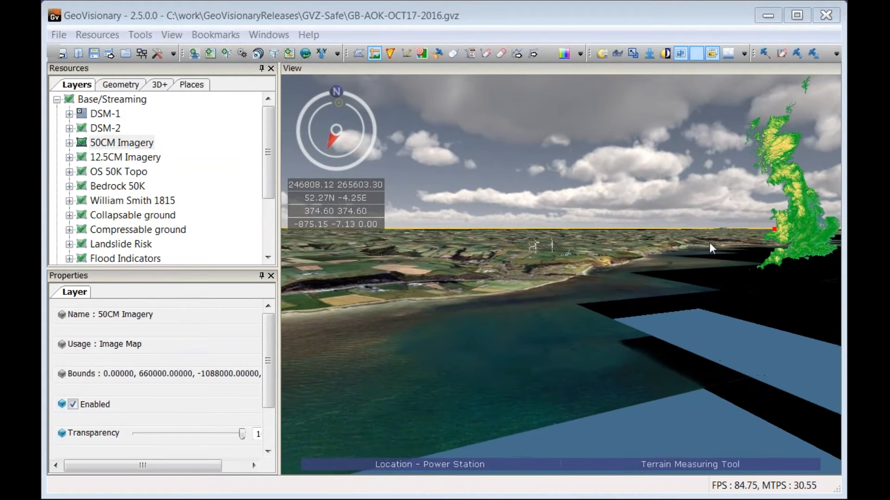
Step: Go to the Point cloud quarry bookmark and enable the Coldstones point cloud
{"action": "left_click", "coordinate": [205, 36]}
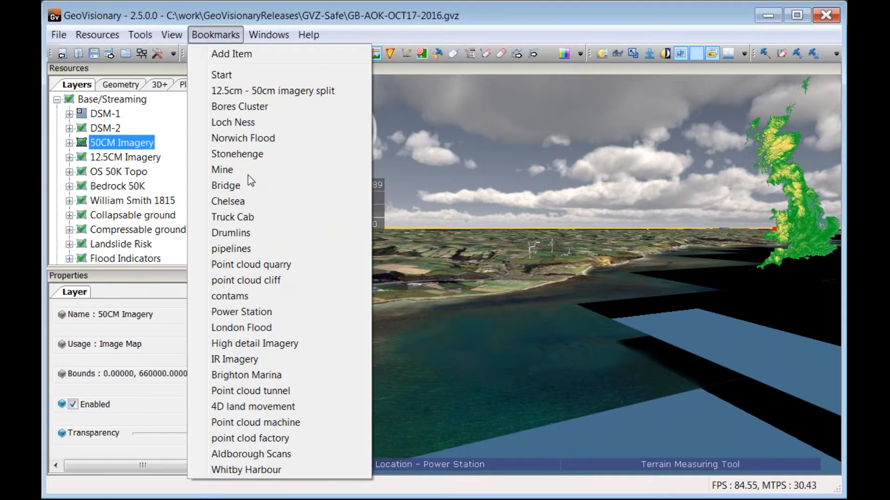
{"action": "left_click", "coordinate": [264, 268]}
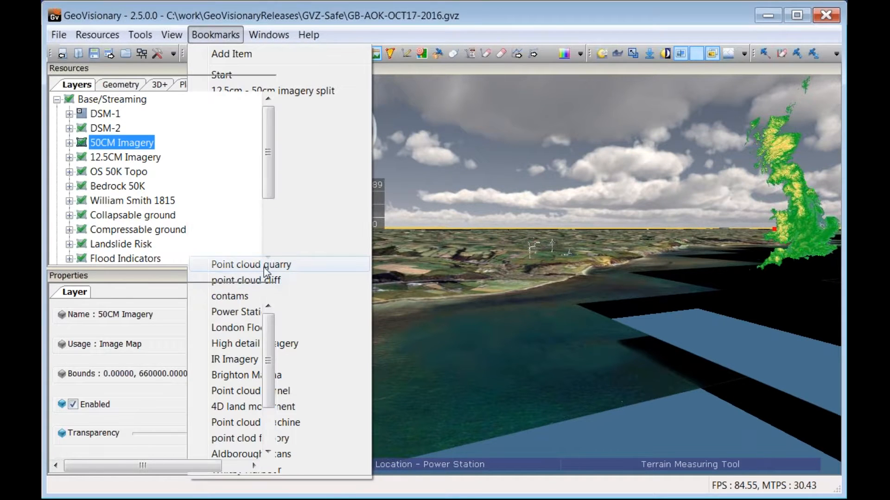
{"action": "left_click", "coordinate": [155, 87]}
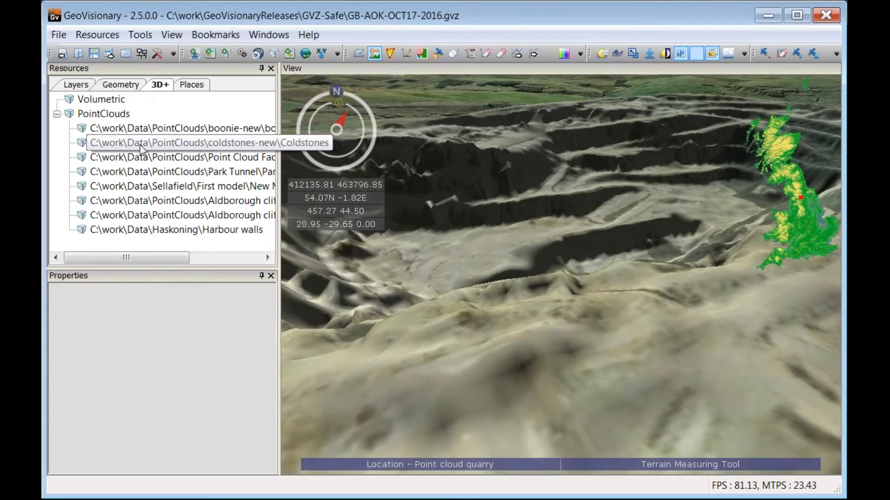
{"action": "left_click", "coordinate": [141, 147]}
{"action": "left_click", "coordinate": [82, 320]}
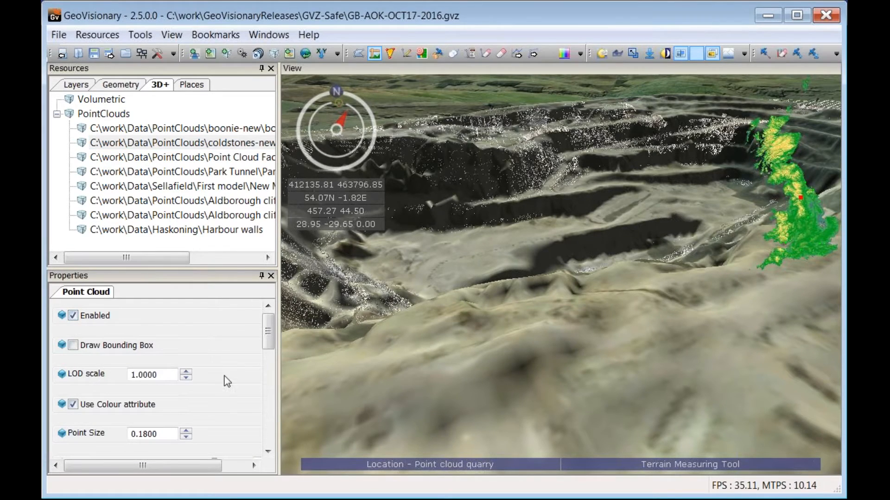
Step: Set the Coldstones point cloud's Point Size to 0.28
{"action": "key", "text": "Left"}
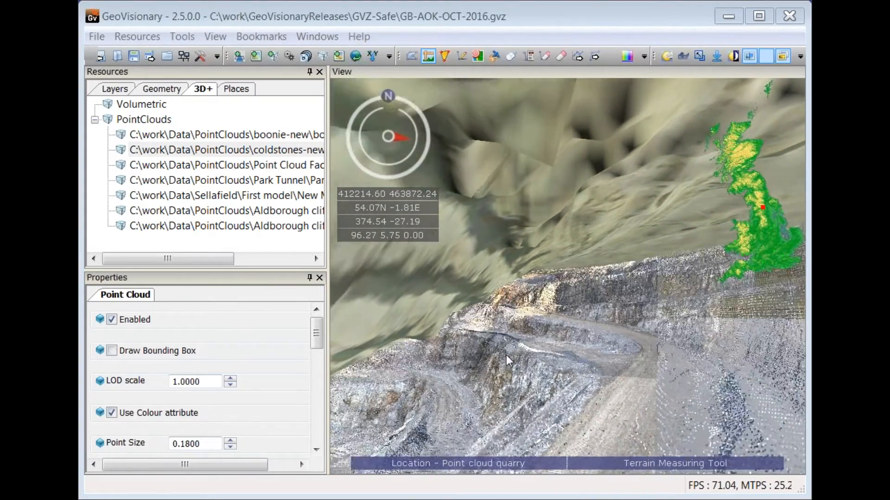
{"action": "left_click_drag", "start_coordinate": [318, 332], "coordinate": [319, 353]}
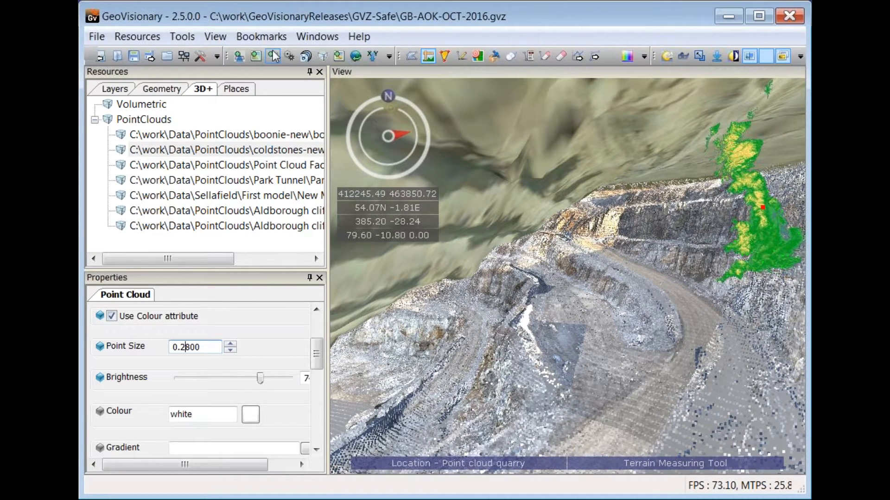
Step: Go to the point cloud cliff bookmark and enable the boonie2 point cloud
{"action": "left_click", "coordinate": [261, 36]}
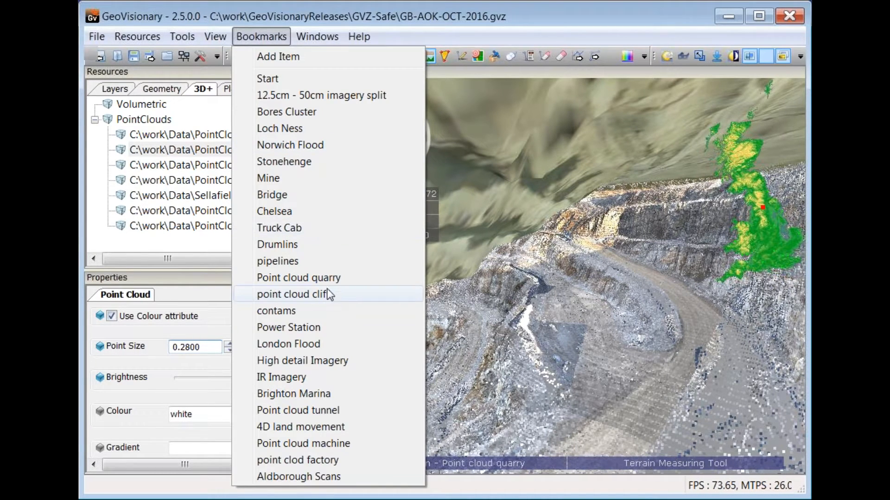
{"action": "left_click", "coordinate": [327, 296]}
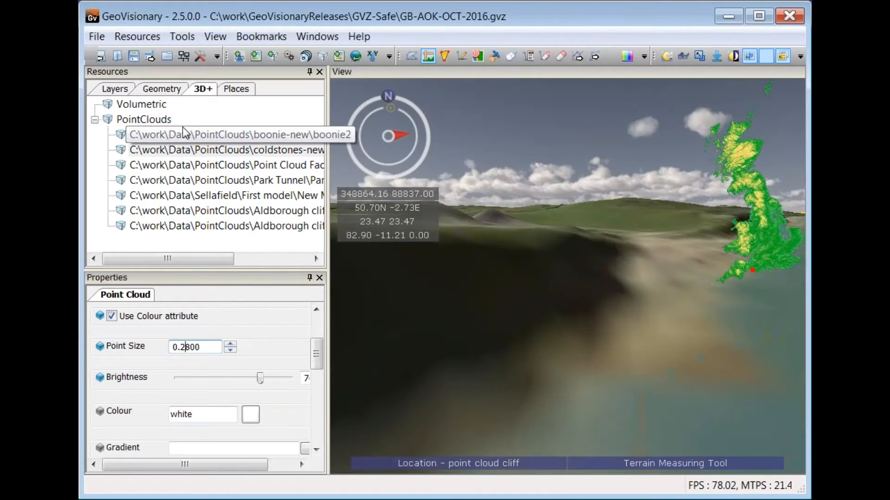
{"action": "left_click", "coordinate": [184, 135]}
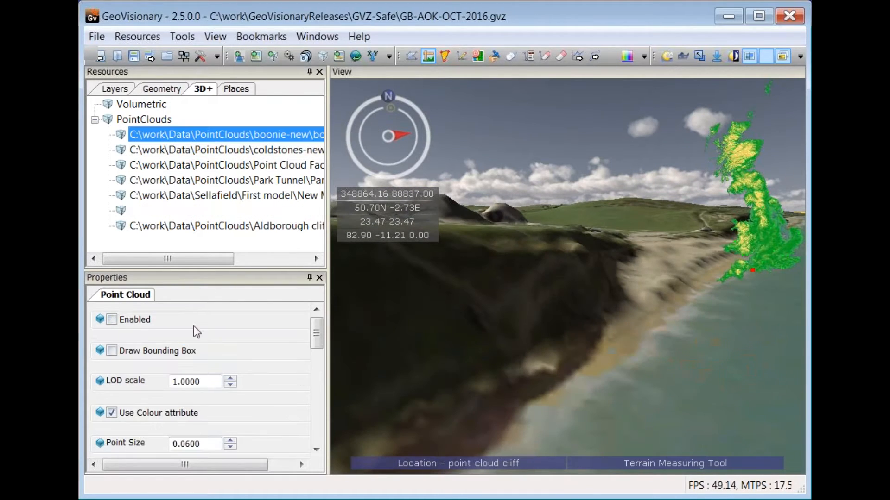
{"action": "left_click", "coordinate": [112, 319]}
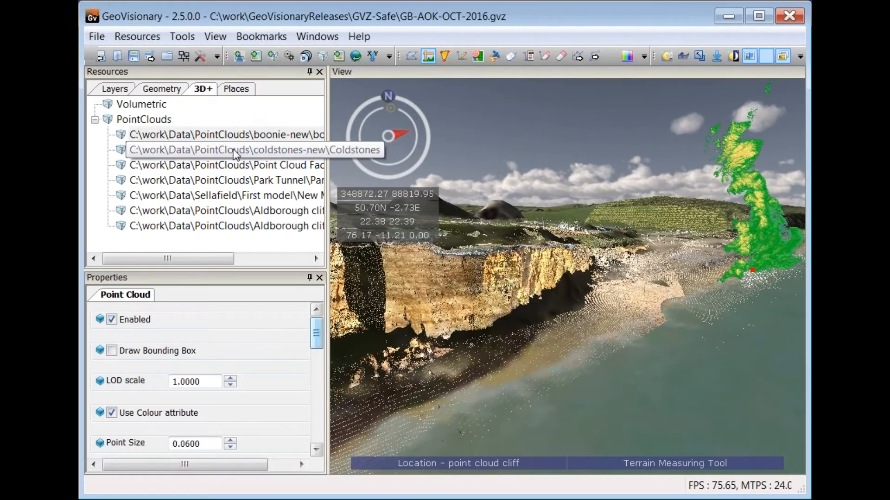
Step: Check the Coldstones point cloud's properties, reselect the boonie2 point cloud and examine its cliff face up close
{"action": "left_click", "coordinate": [320, 150]}
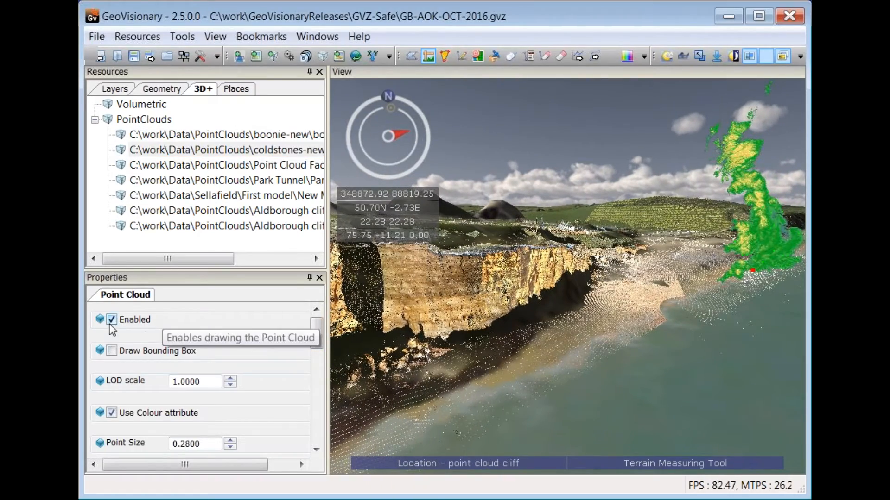
{"action": "left_click", "coordinate": [194, 135]}
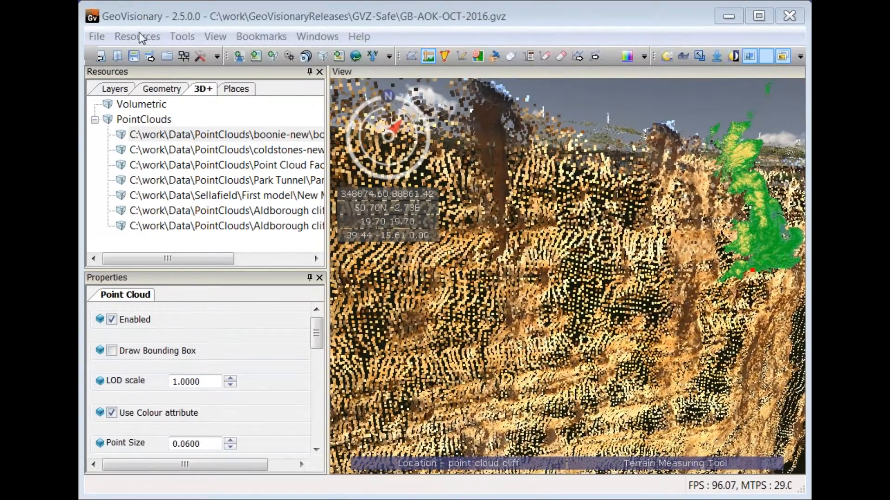
Step: Draw a red line along the rock layers on the boonie2 cliff face with the Drawing Tool
{"action": "left_click", "coordinate": [137, 36]}
{"action": "mouse_move", "coordinate": [182, 36]}
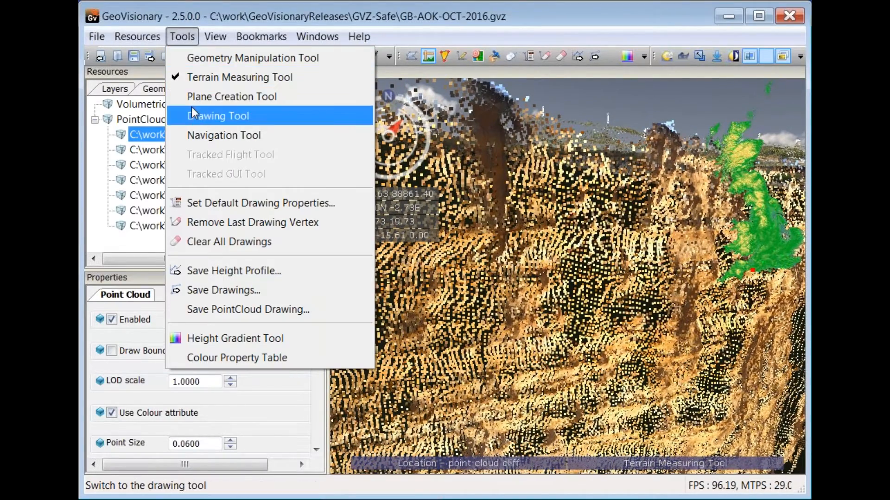
{"action": "left_click", "coordinate": [191, 109]}
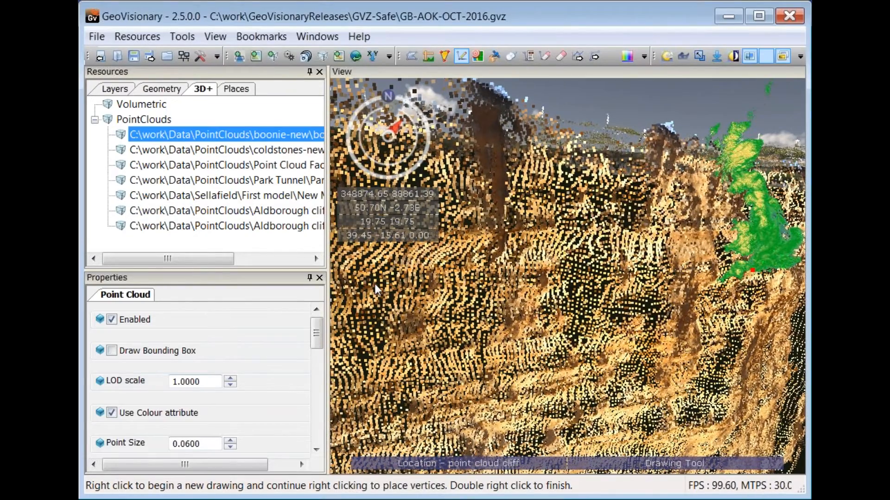
{"action": "right_click", "coordinate": [374, 284]}
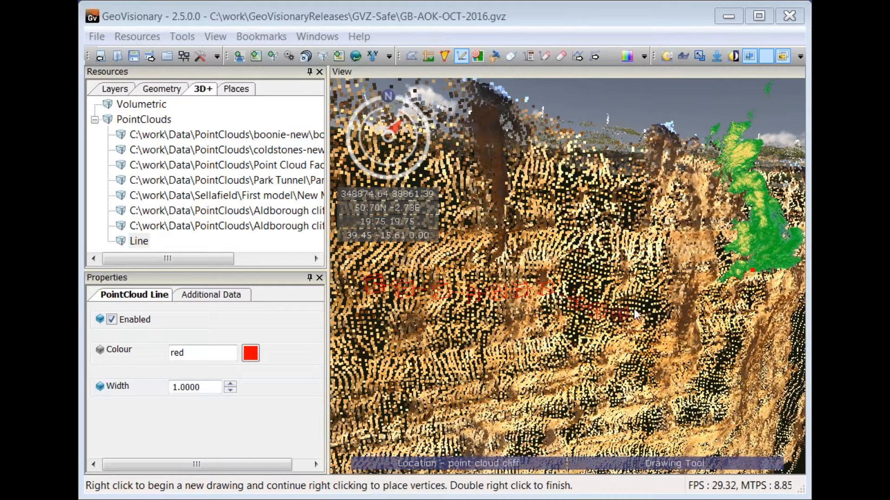
{"action": "scroll", "coordinate": [640, 314], "scroll_direction": "down", "scroll_amount": 5}
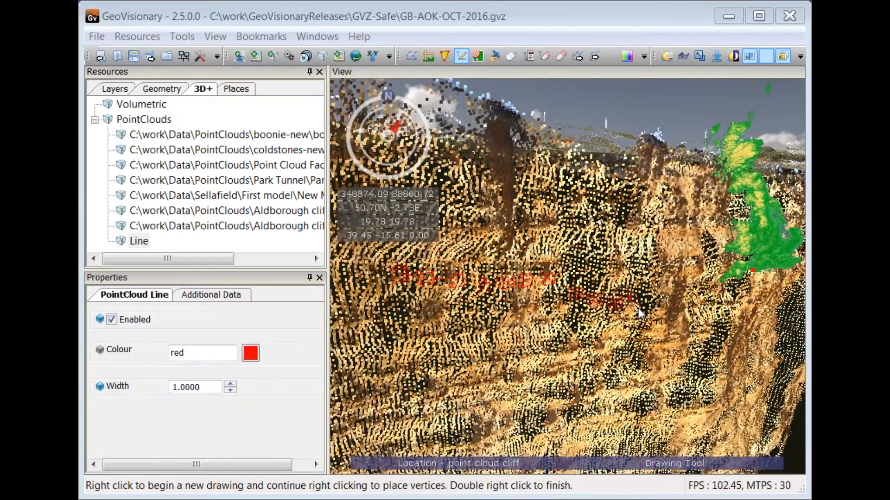
{"action": "key", "text": "Down"}
{"action": "key", "text": "Left"}
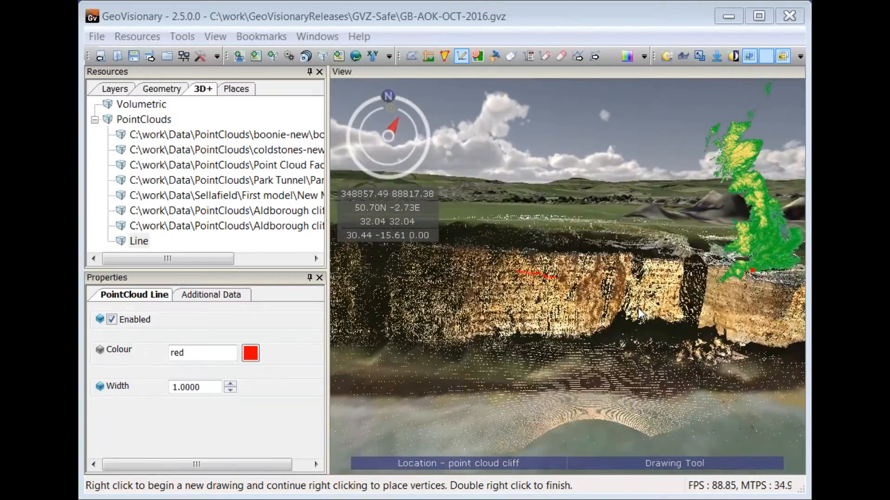
{"action": "key", "text": "Up"}
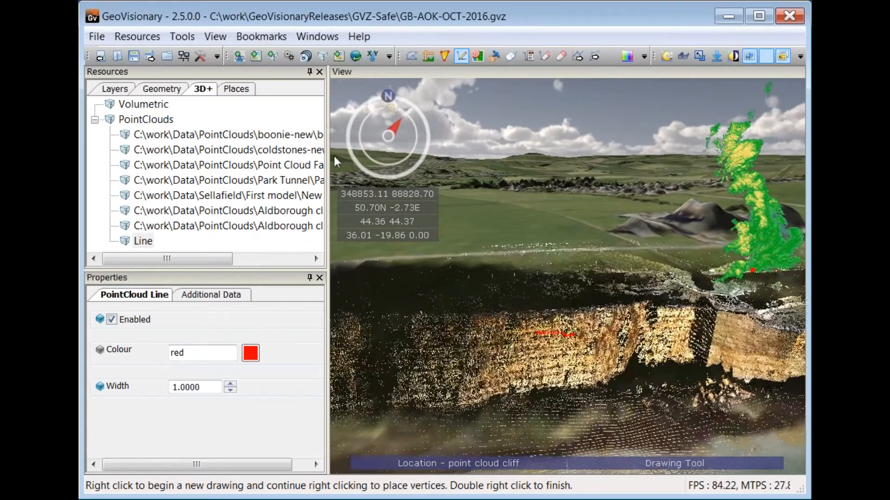
Step: Check the properties of the boonie2 and both Aldborough point clouds and go to the Aldborough Scans bookmark
{"action": "left_click", "coordinate": [301, 135]}
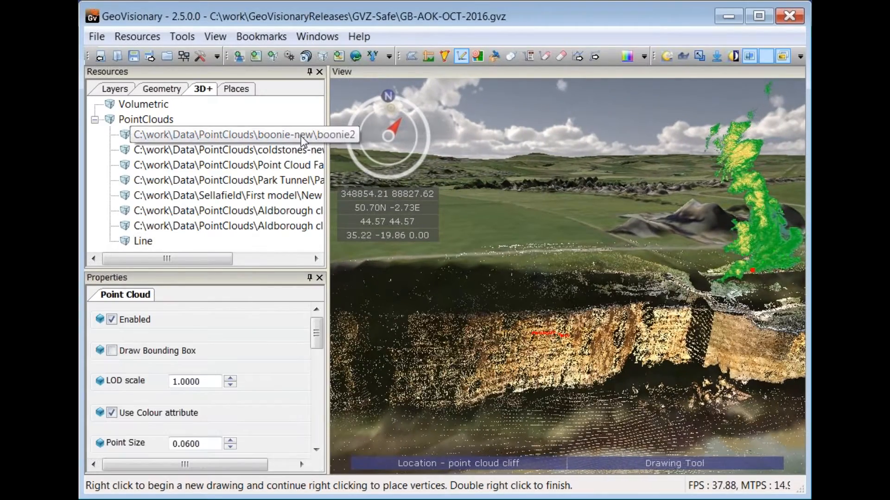
{"action": "left_click", "coordinate": [277, 213]}
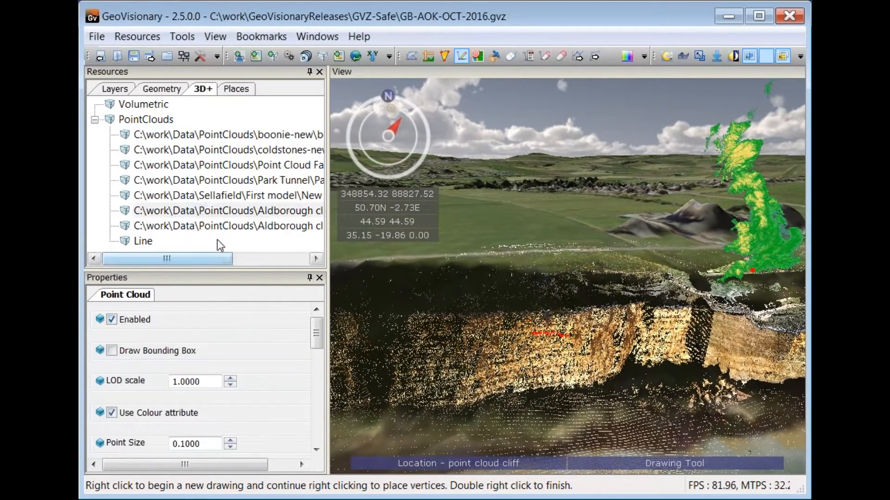
{"action": "left_click", "coordinate": [223, 226]}
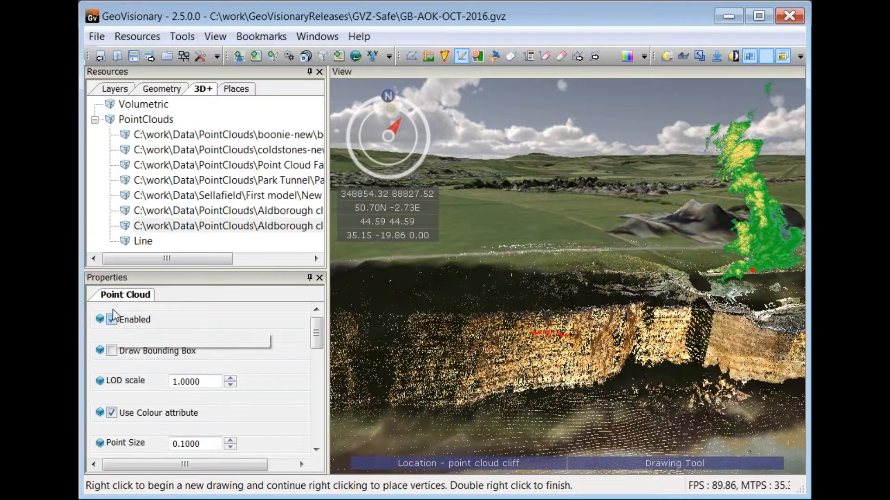
{"action": "left_click", "coordinate": [262, 37]}
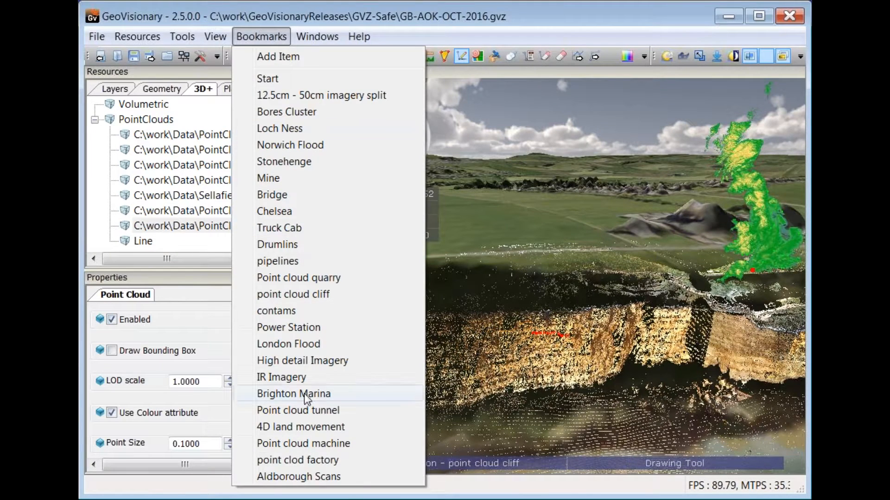
{"action": "left_click", "coordinate": [306, 480]}
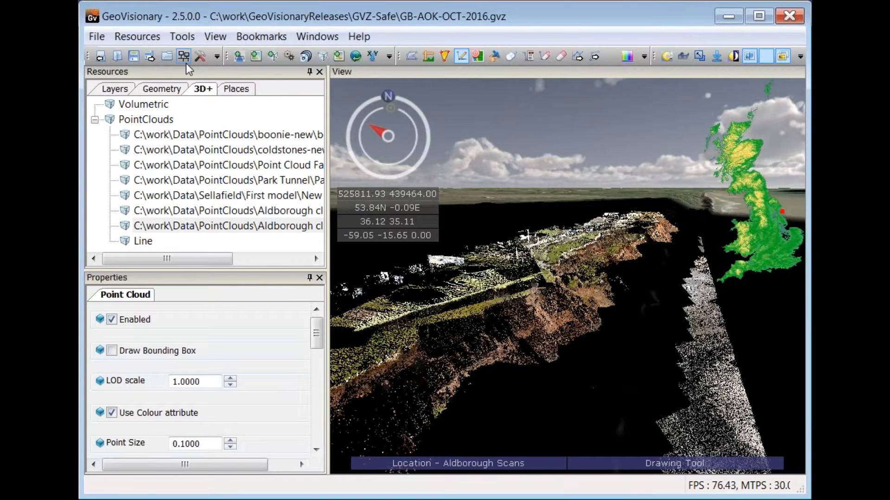
Step: Set the Base/Streaming terrain surface's opacity to 0 to expose the whole Aldborough cliff scan
{"action": "left_click", "coordinate": [126, 89]}
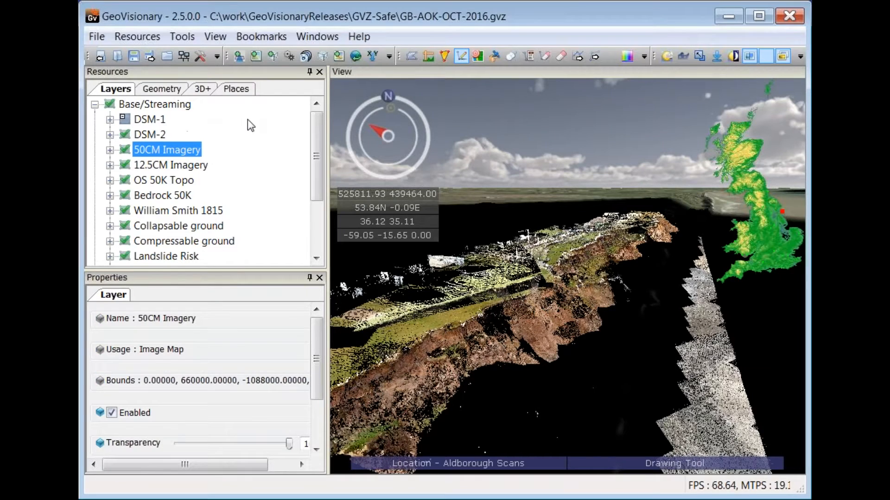
{"action": "left_click", "coordinate": [187, 106]}
{"action": "left_click", "coordinate": [190, 297]}
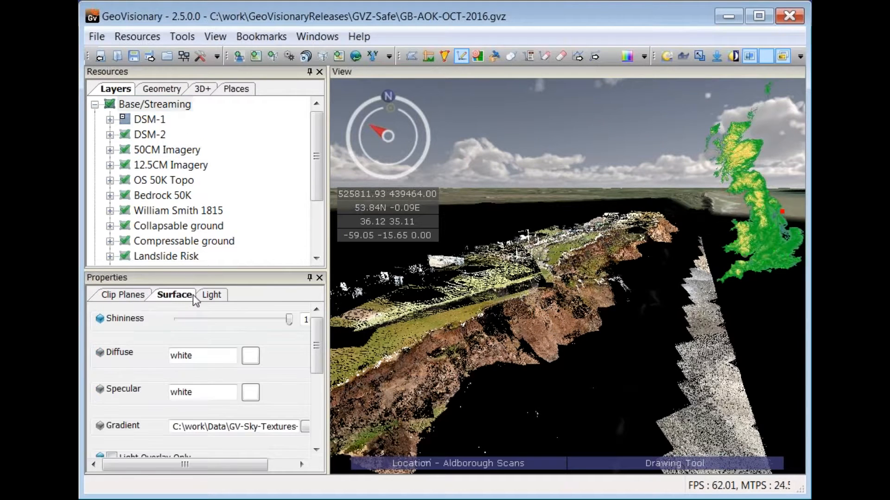
{"action": "left_click_drag", "start_coordinate": [317, 366], "coordinate": [158, 443]}
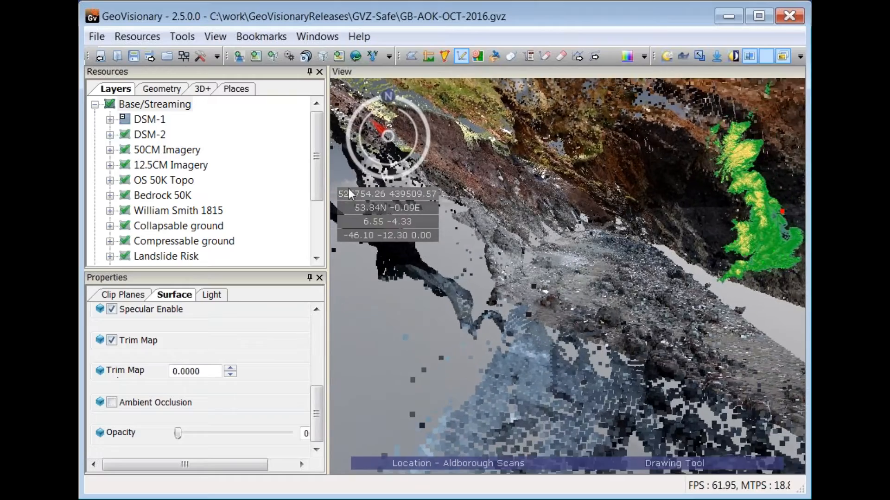
Step: Measure a section across the lower Aldborough cliff point cloud with the Terrain Measuring Tool
{"action": "left_click", "coordinate": [129, 40]}
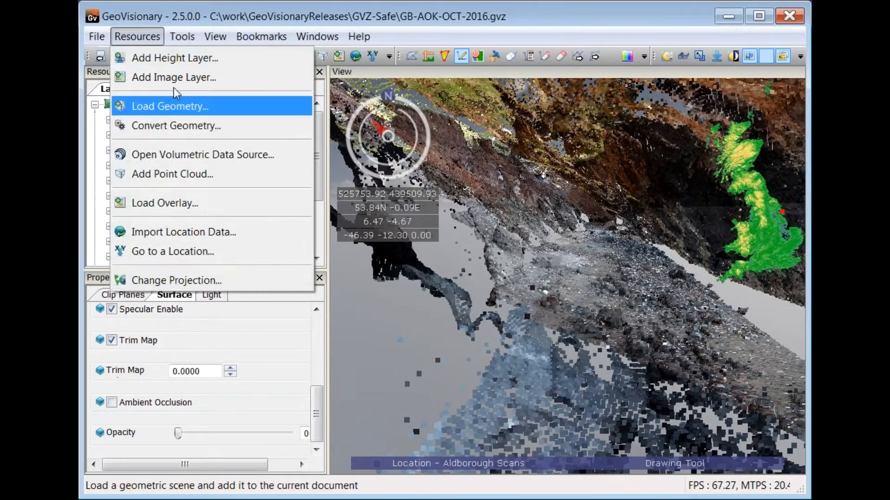
{"action": "mouse_move", "coordinate": [182, 37]}
{"action": "left_click", "coordinate": [203, 79]}
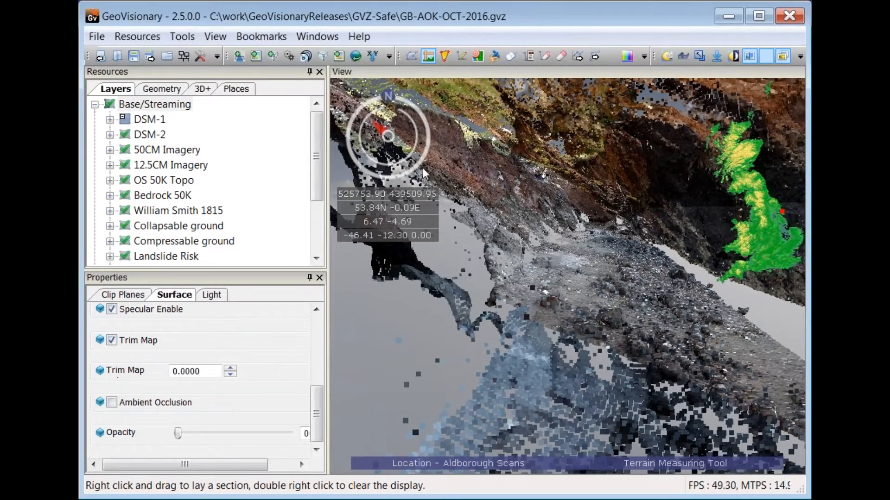
{"action": "left_click", "coordinate": [705, 266]}
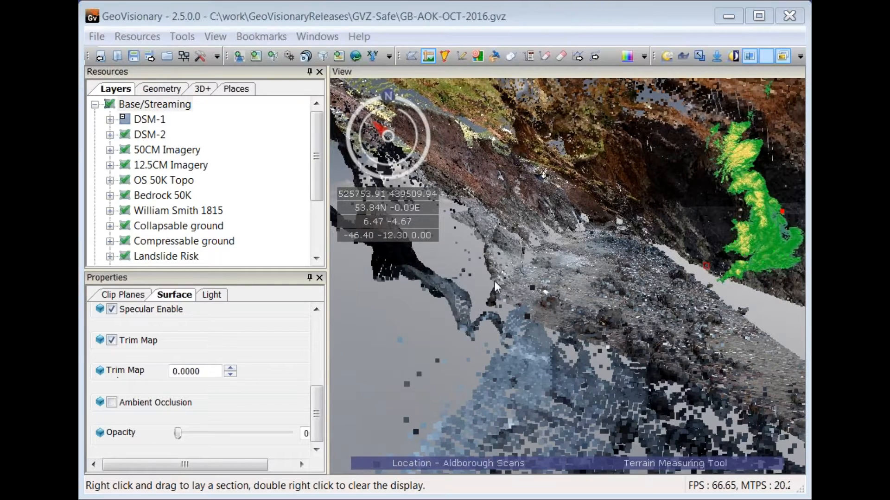
{"action": "right_click_drag", "start_coordinate": [706, 266], "coordinate": [498, 273]}
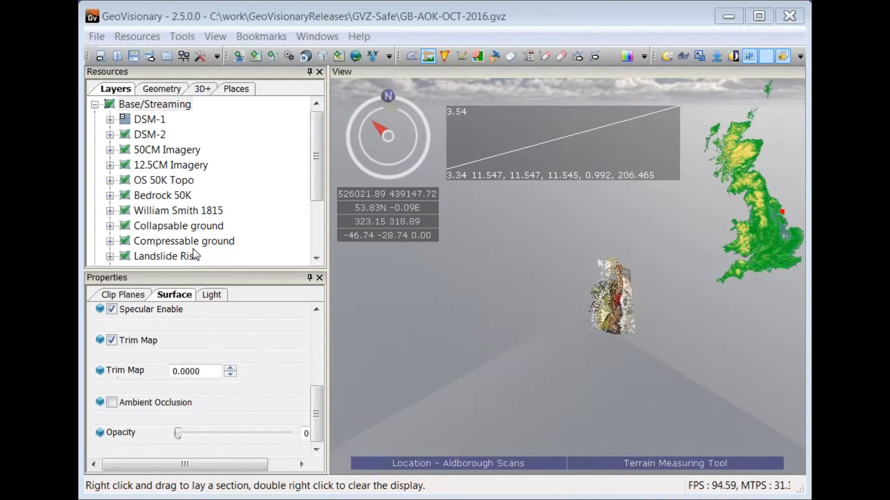
Step: Restore the Base/Streaming surface's opacity to 1 and set the OS 50K Topo layer's transparency to 1
{"action": "left_click", "coordinate": [168, 300]}
{"action": "left_click_drag", "start_coordinate": [179, 433], "coordinate": [318, 441]}
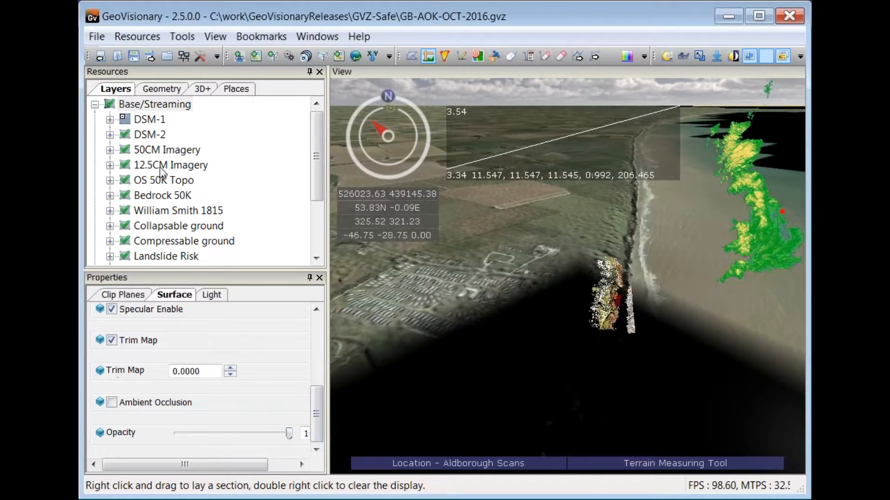
{"action": "left_click", "coordinate": [163, 180]}
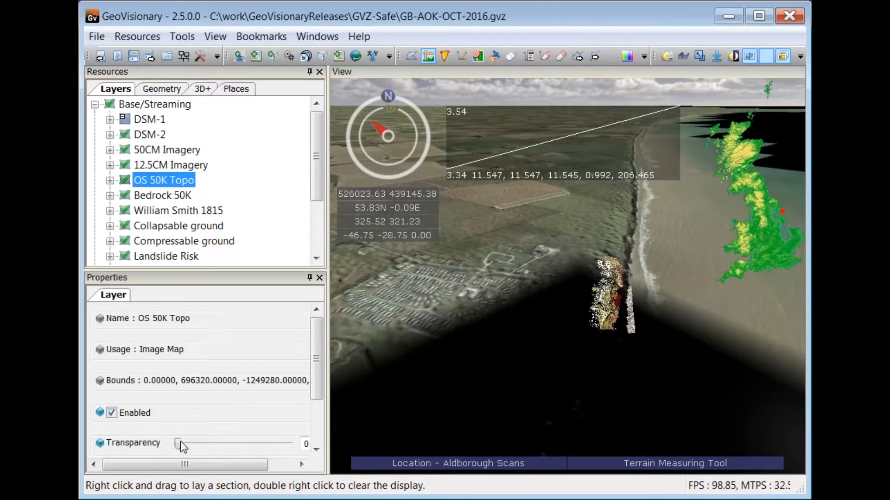
{"action": "left_click_drag", "start_coordinate": [179, 444], "coordinate": [254, 444]}
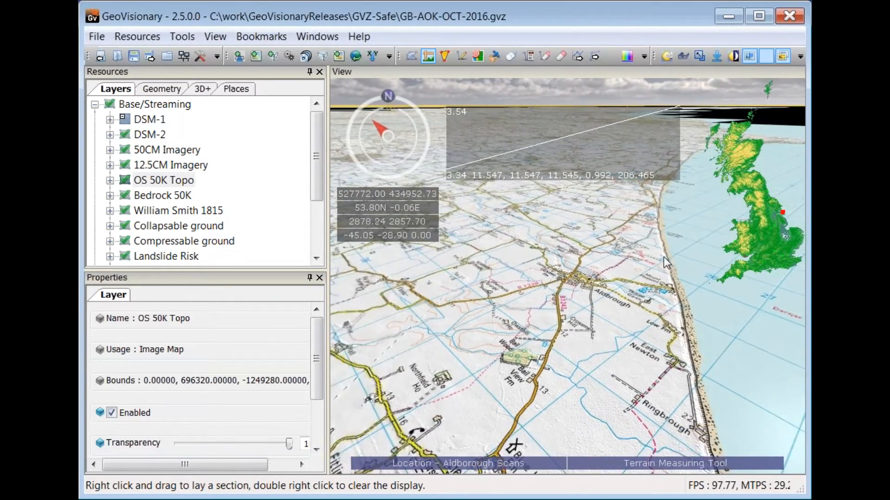
Step: Fade the Bedrock 50K layer over the topographic map up to transparency 1 and back down to 0
{"action": "left_click", "coordinate": [173, 195]}
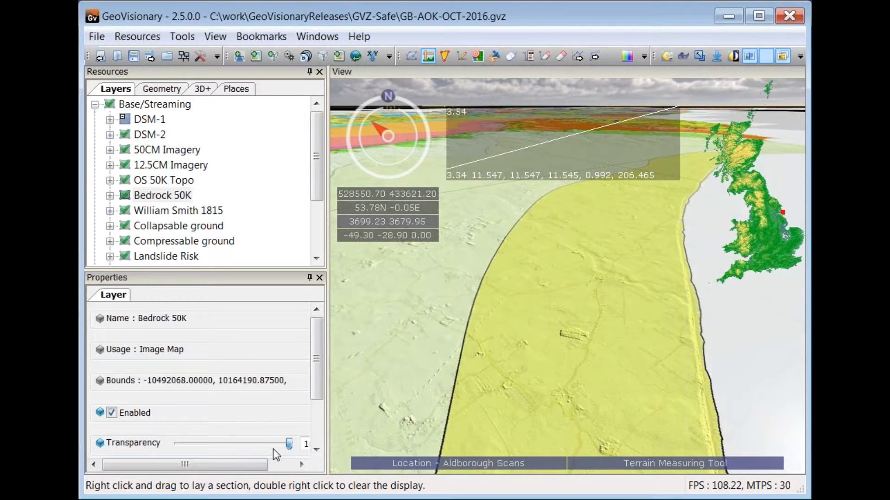
{"action": "left_click_drag", "start_coordinate": [238, 455], "coordinate": [274, 454]}
{"action": "left_click", "coordinate": [249, 455]}
{"action": "left_click", "coordinate": [263, 454]}
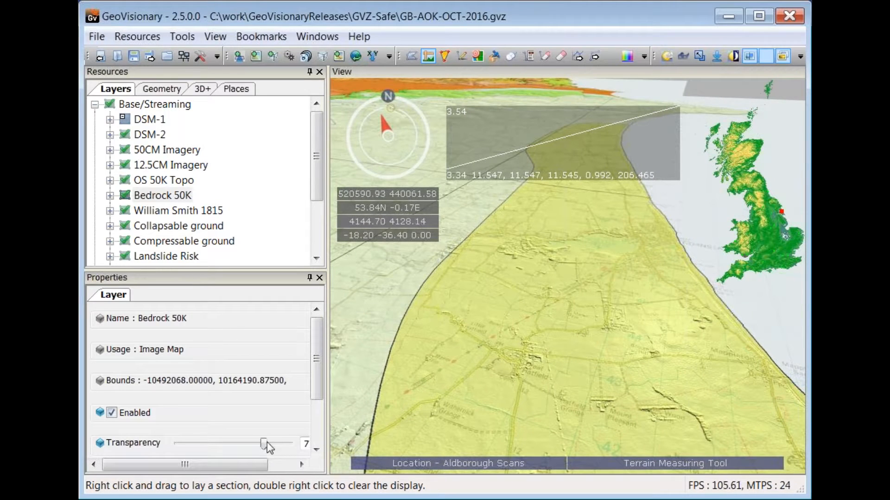
{"action": "left_click_drag", "start_coordinate": [263, 444], "coordinate": [178, 444]}
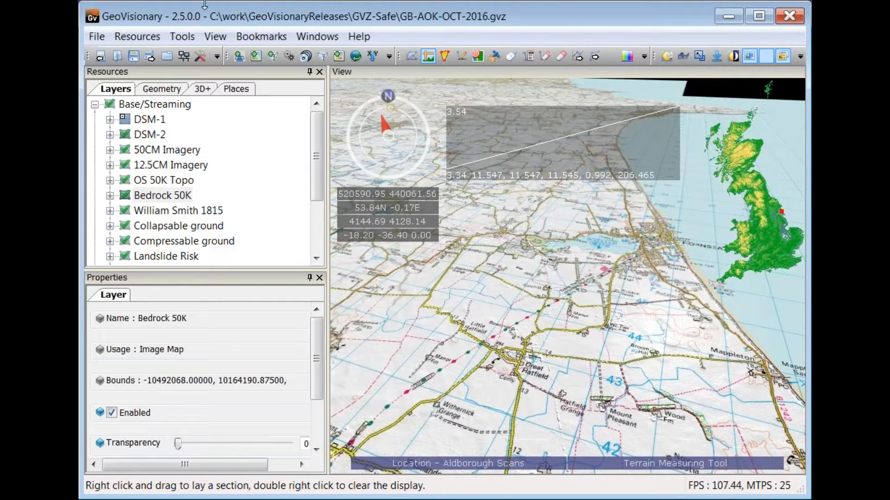
Step: At the Start bookmark, swap the map overlay by setting transparency to 0 for OS 50K Topo and 1 for William Smith 1815
{"action": "left_click", "coordinate": [259, 37]}
{"action": "left_click", "coordinate": [274, 78]}
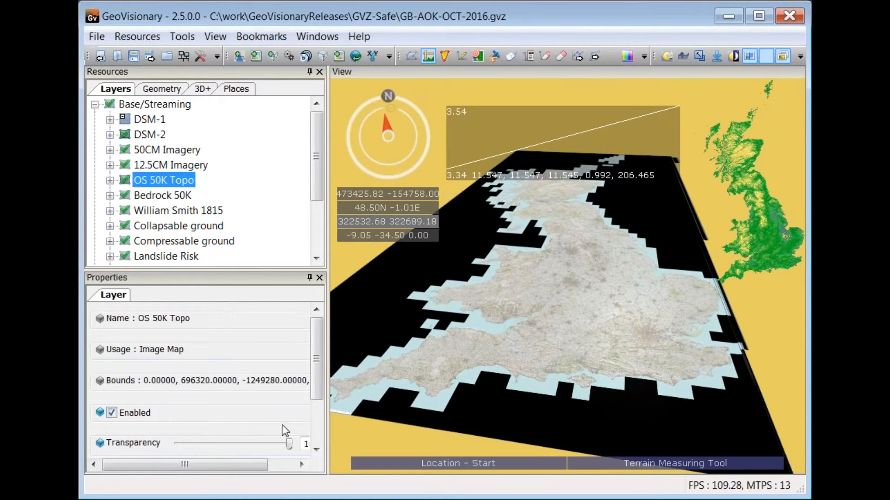
{"action": "left_click_drag", "start_coordinate": [291, 445], "coordinate": [177, 444]}
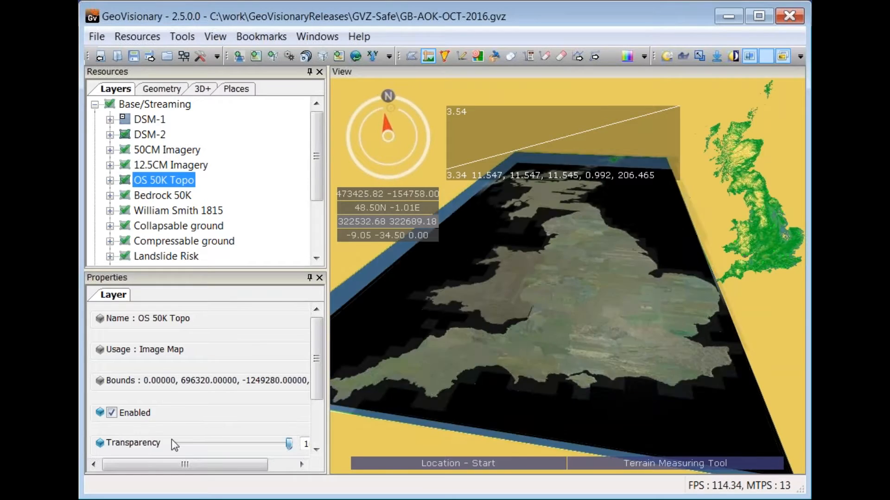
{"action": "left_click", "coordinate": [185, 211]}
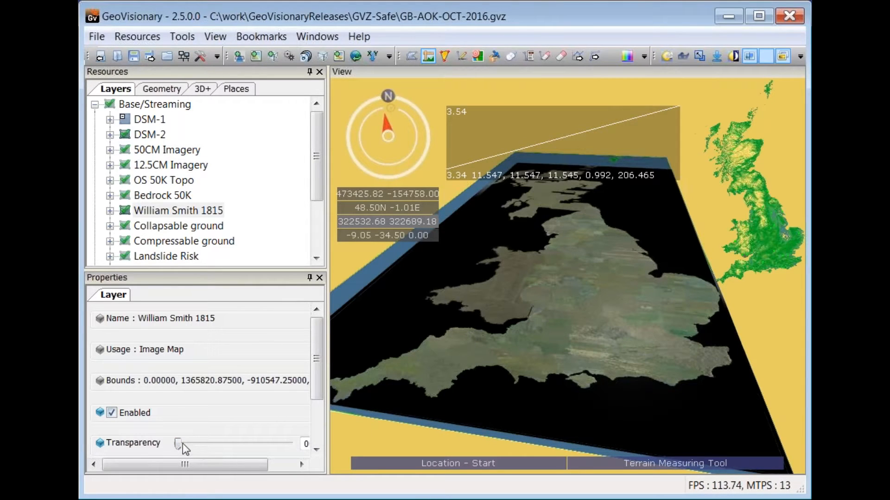
{"action": "left_click_drag", "start_coordinate": [179, 443], "coordinate": [308, 450]}
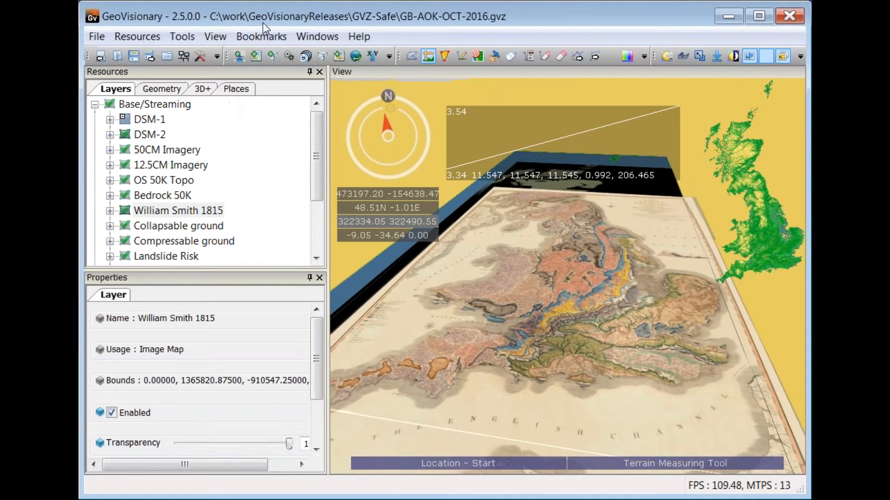
Step: Toggle the Draw Height Profile terrain option and clear the measured section's profile from the view
{"action": "left_click", "coordinate": [215, 36]}
{"action": "mouse_move", "coordinate": [296, 207]}
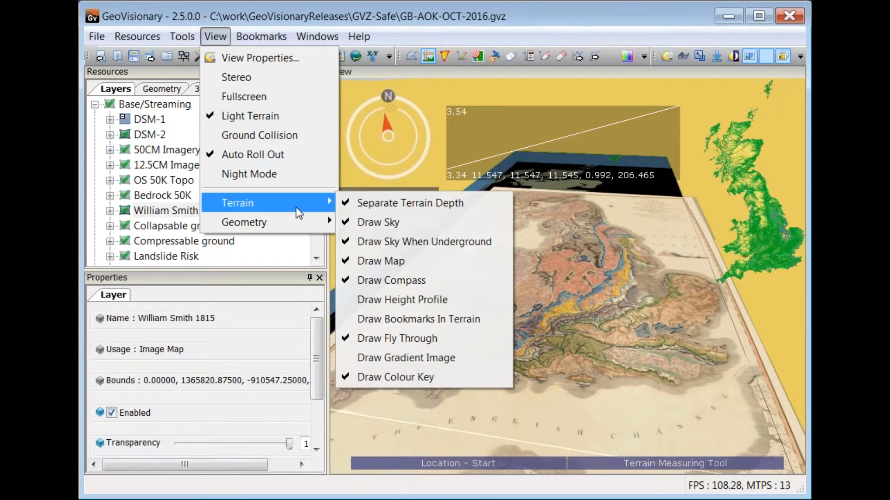
{"action": "left_click", "coordinate": [410, 300]}
{"action": "left_click", "coordinate": [568, 307]}
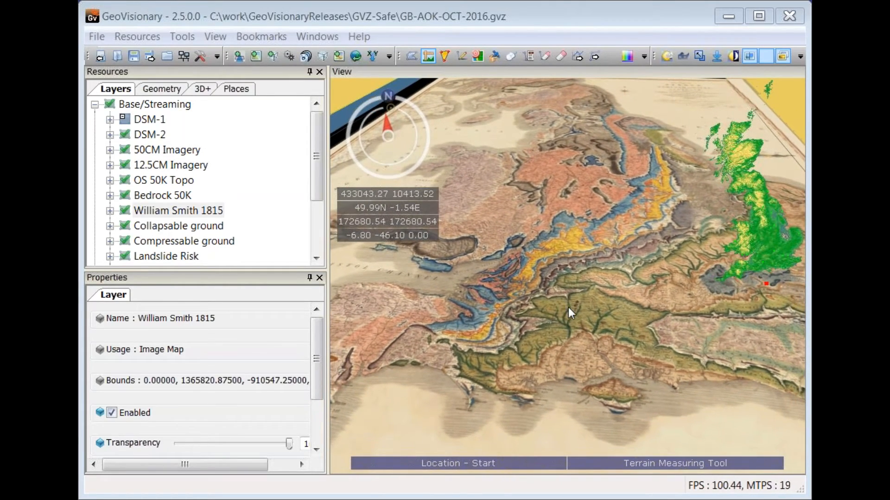
Step: Replace the historic geology map with modern bedrock by setting transparency to 1 for Bedrock 50K and 0 for William Smith 1815
{"action": "left_click", "coordinate": [163, 196]}
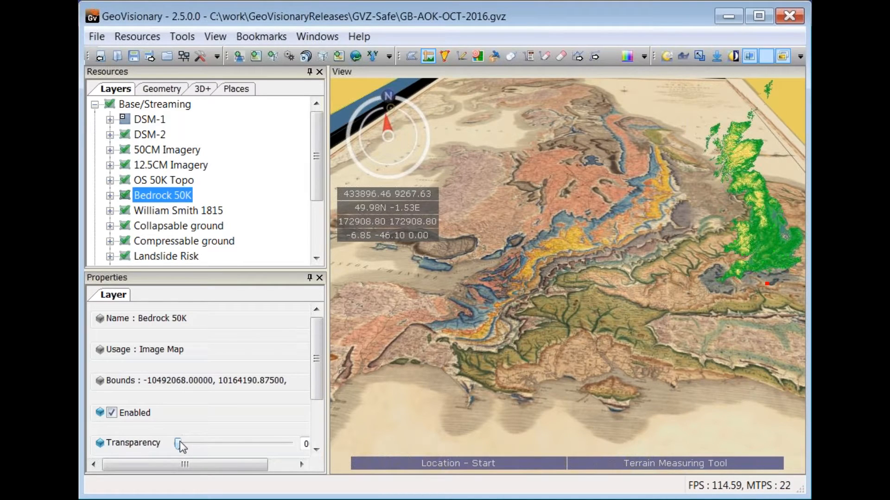
{"action": "left_click_drag", "start_coordinate": [180, 443], "coordinate": [290, 444]}
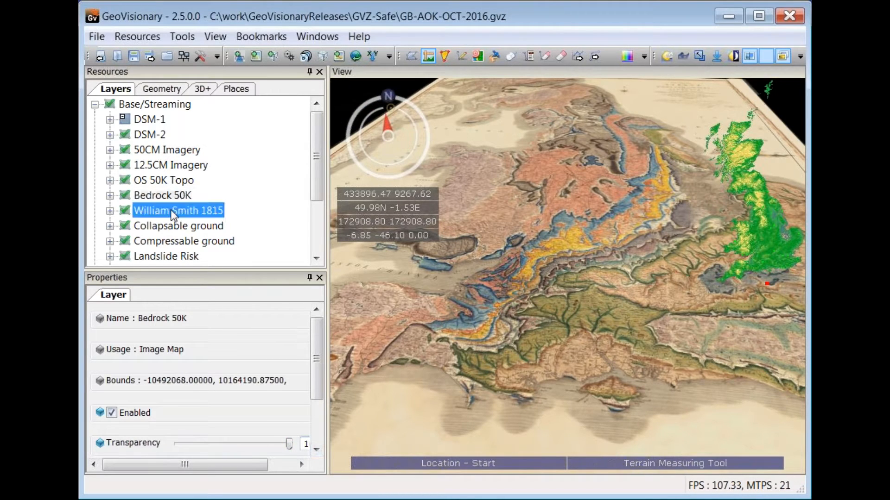
{"action": "left_click_drag", "start_coordinate": [290, 444], "coordinate": [163, 439]}
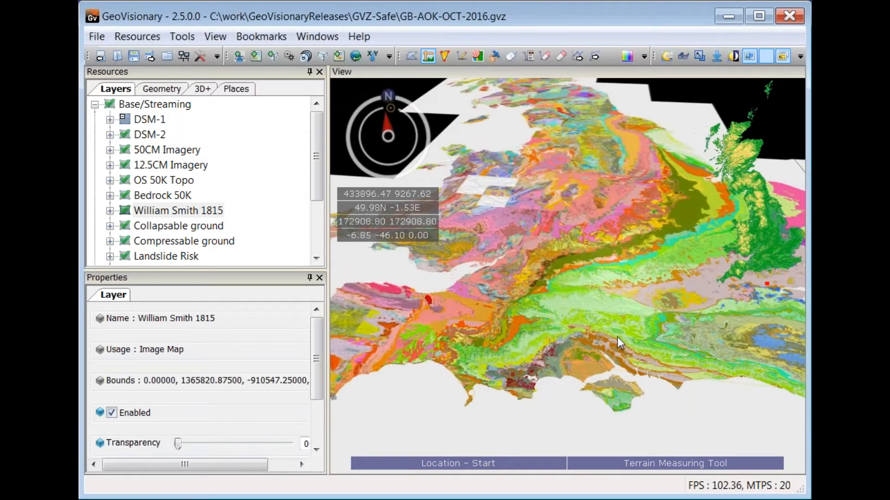